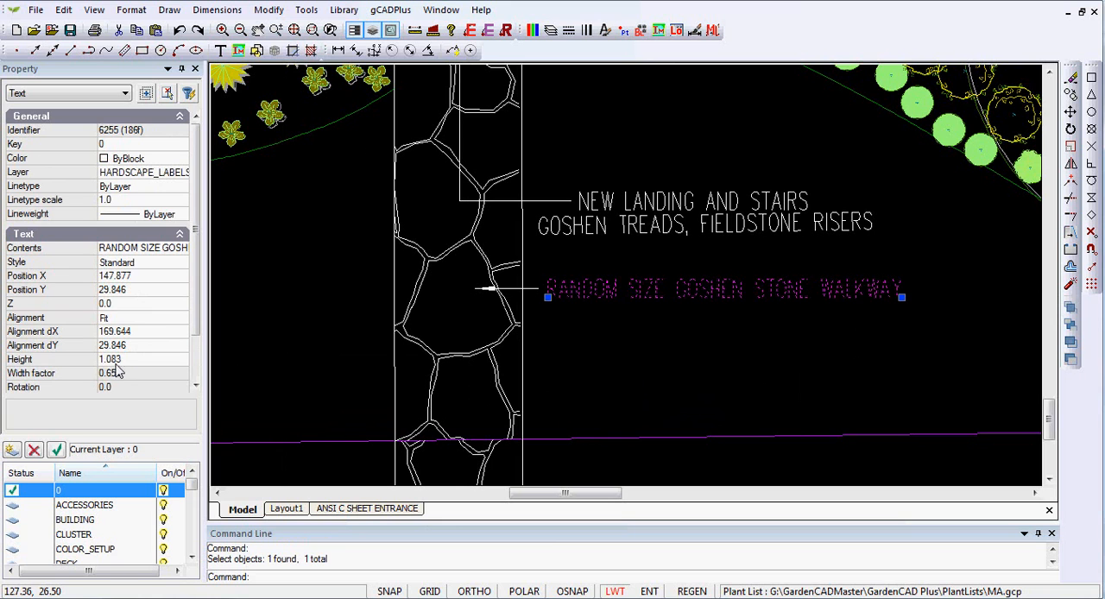
Step: Set the text height of the "RANDOM SIZE GOSHEN STONE WALKWAY" label to 1
{"action": "left_click", "coordinate": [127, 359]}
{"action": "type", "text": "1"}
{"action": "key", "text": "Return"}
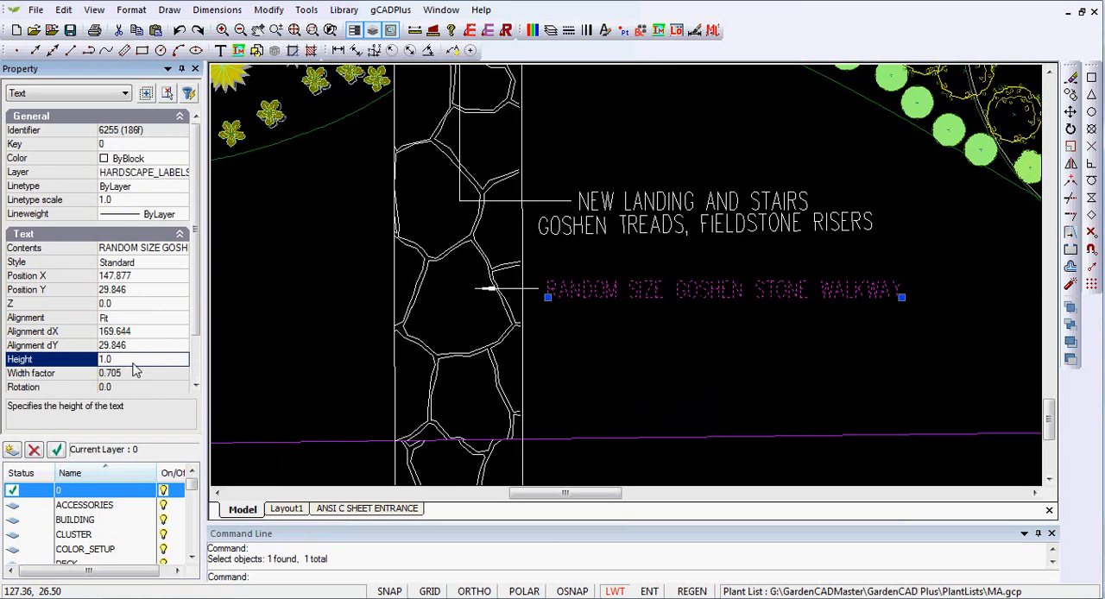
{"action": "key", "text": "Escape"}
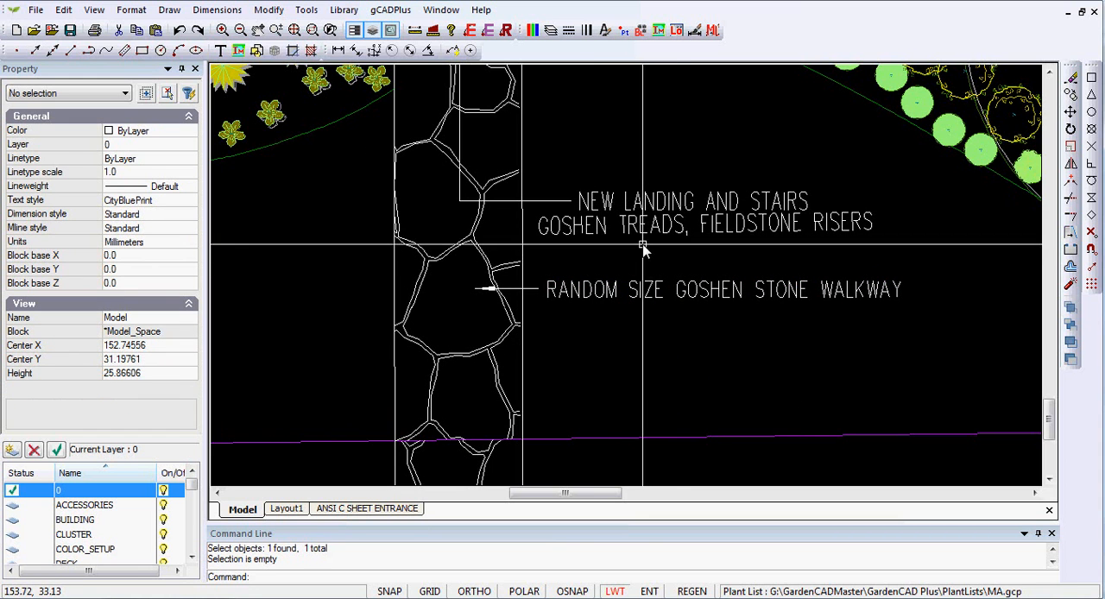
{"action": "left_click", "coordinate": [266, 11]}
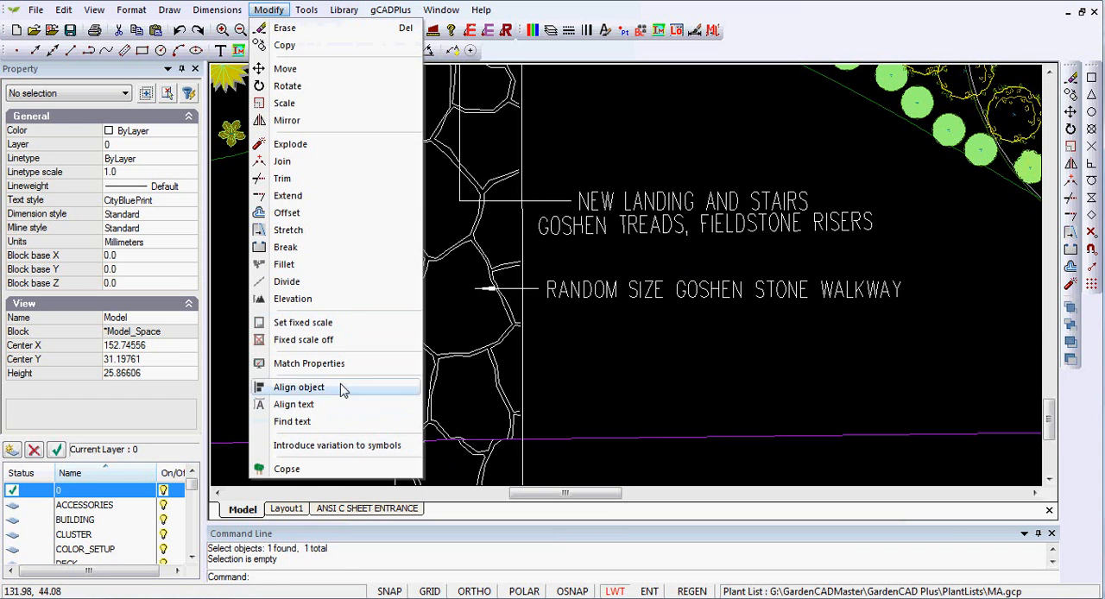
{"action": "left_click", "coordinate": [309, 364]}
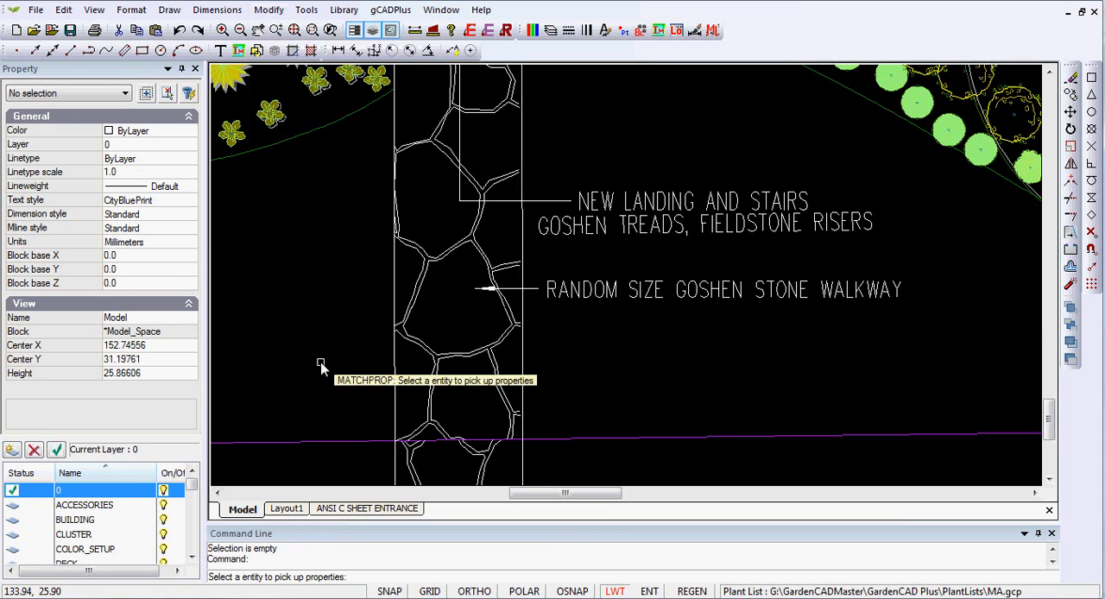
{"action": "left_click", "coordinate": [648, 297]}
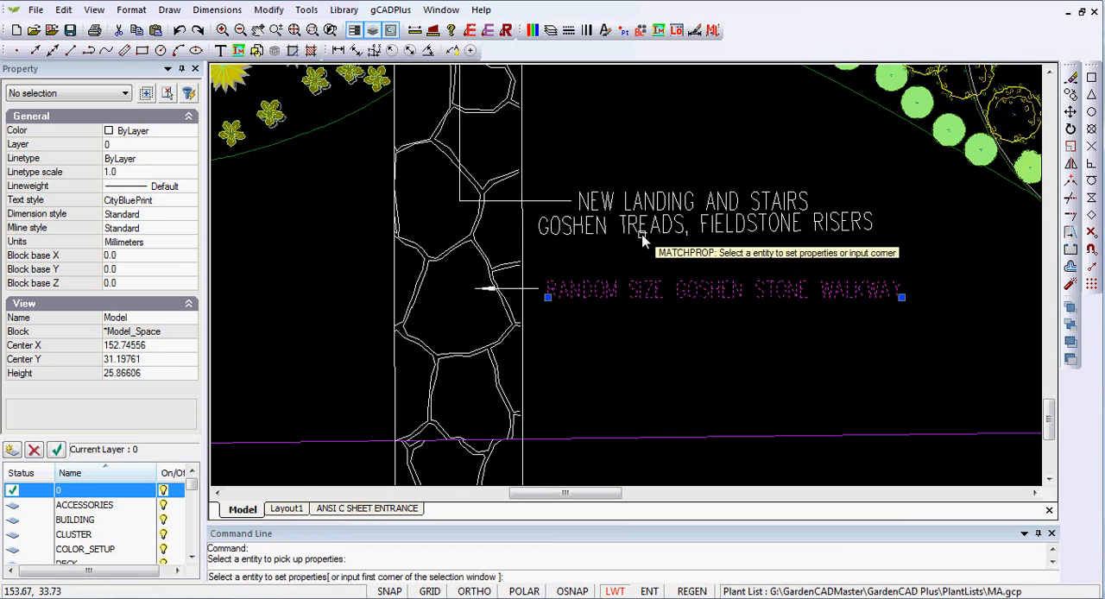
{"action": "right_click", "coordinate": [688, 335]}
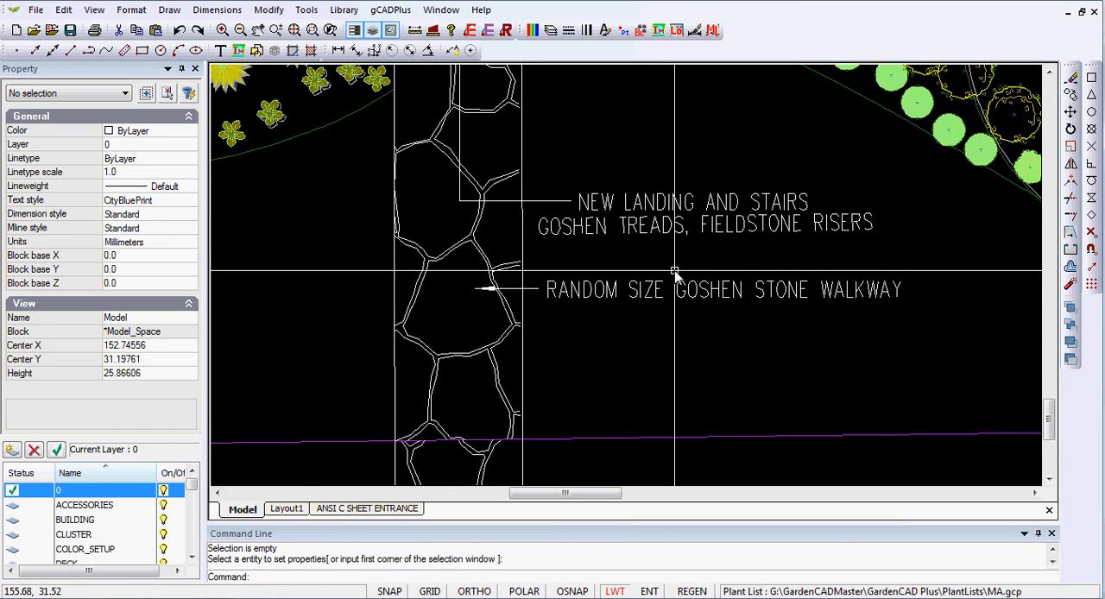
{"action": "left_click", "coordinate": [659, 230]}
{"action": "key", "text": "Escape"}
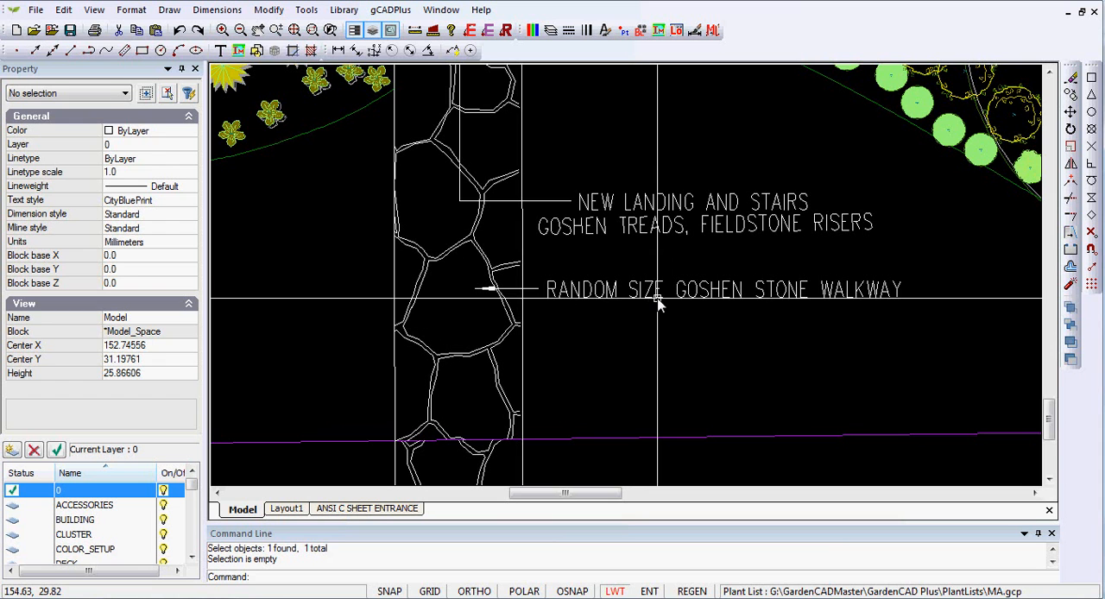
Step: Create a new text style that uses the ARCHISEL font
{"action": "left_click", "coordinate": [131, 10]}
{"action": "left_click", "coordinate": [194, 101]}
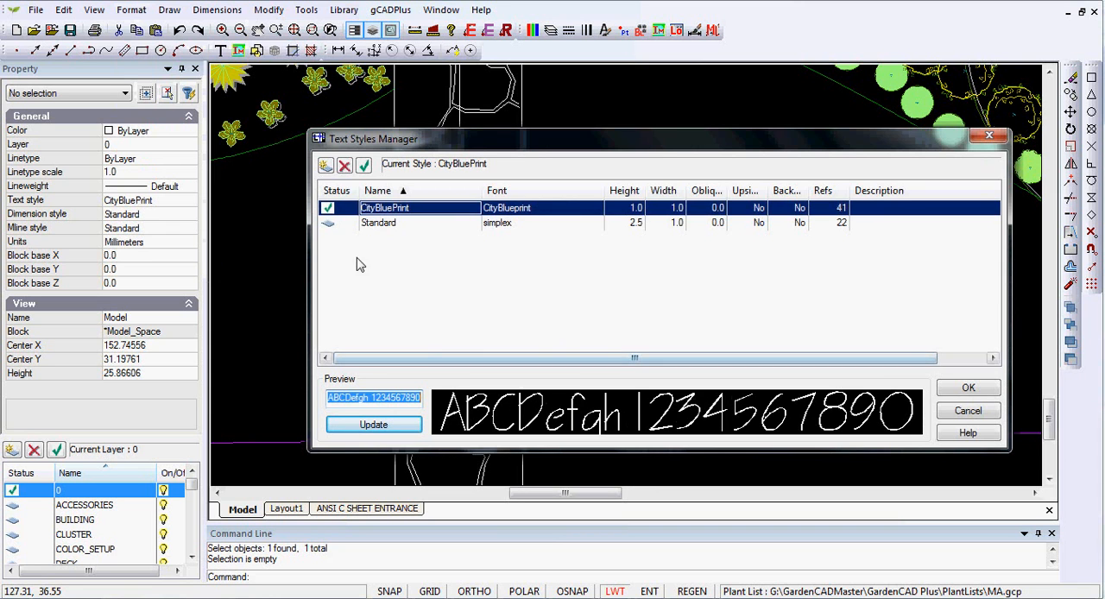
{"action": "left_click", "coordinate": [326, 165]}
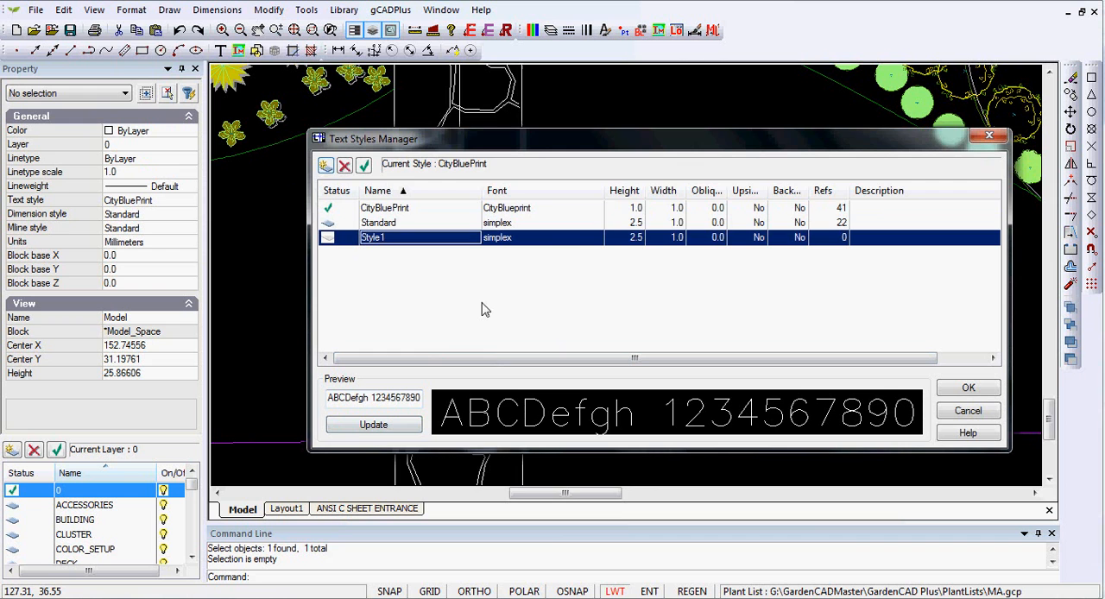
{"action": "left_click", "coordinate": [576, 242]}
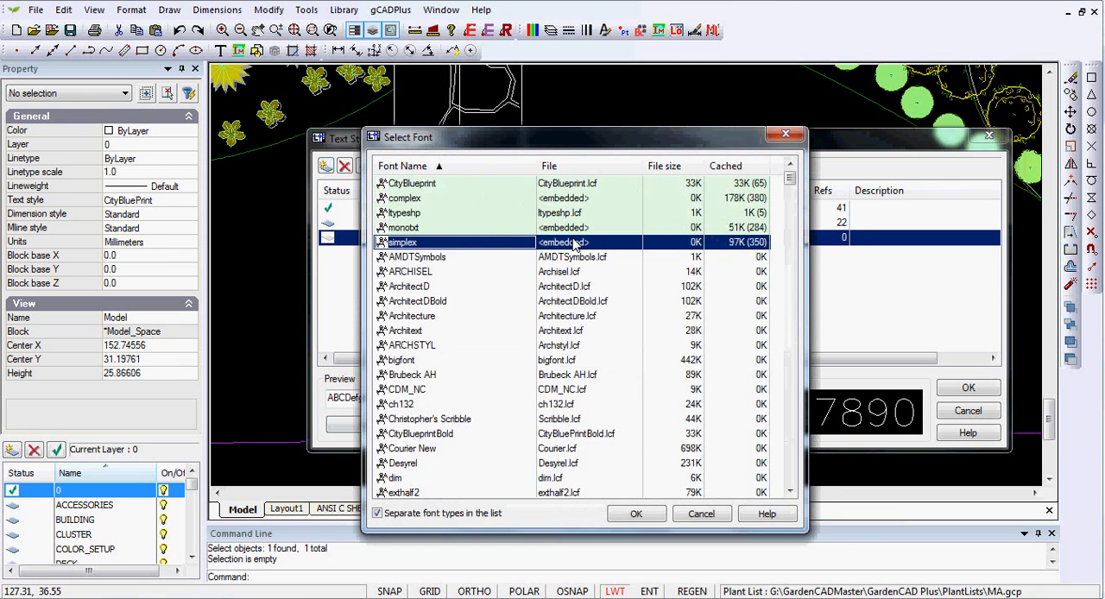
{"action": "left_click", "coordinate": [411, 274]}
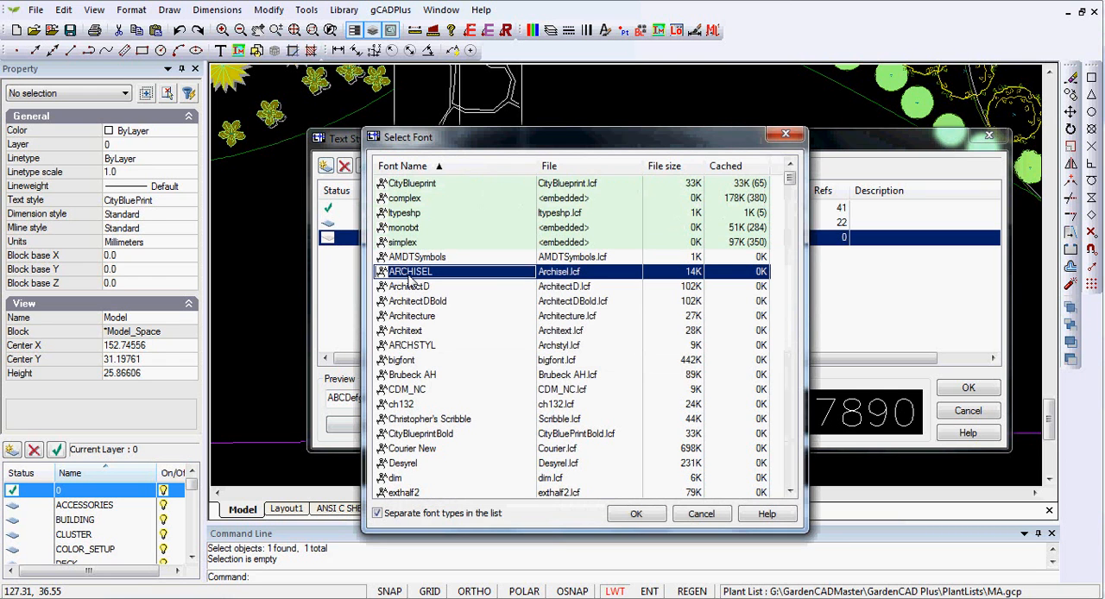
{"action": "left_click", "coordinate": [635, 513]}
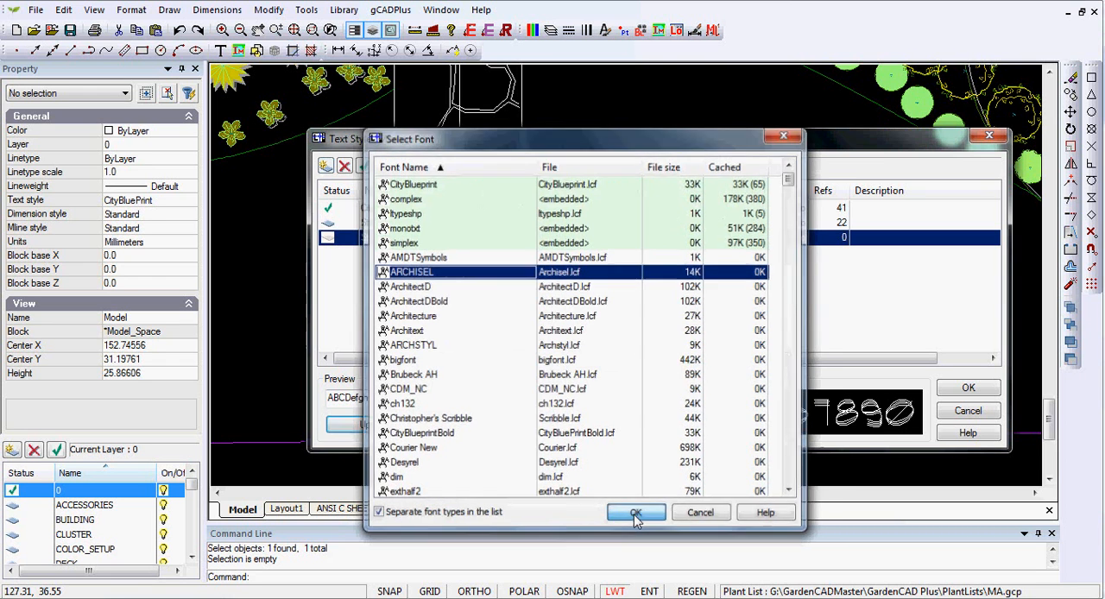
Step: Make the new text style current and rename it Archisel
{"action": "double_click", "coordinate": [399, 242]}
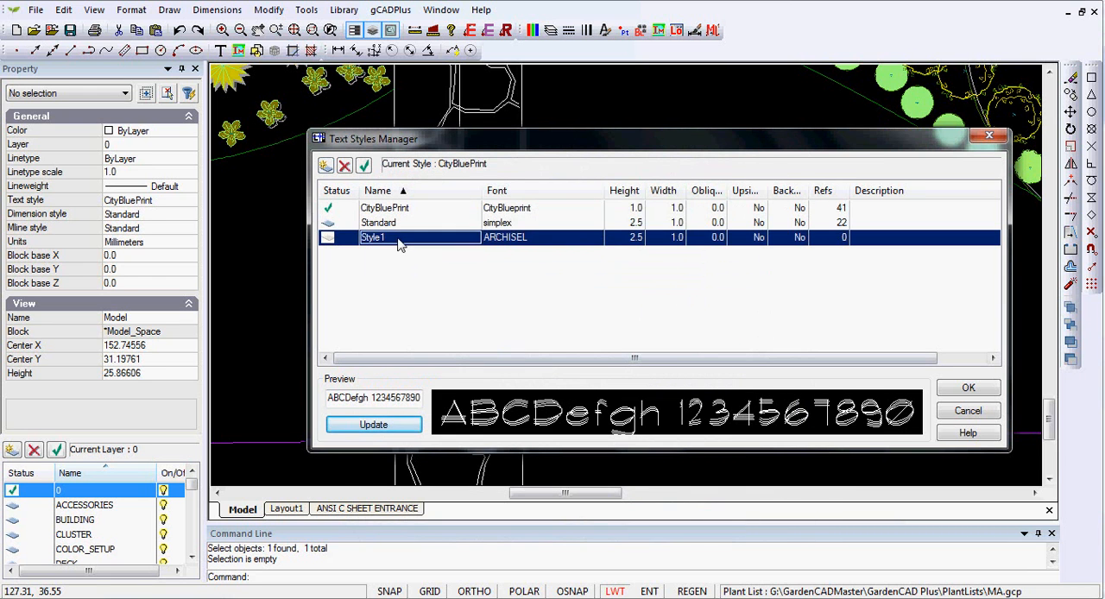
{"action": "left_click", "coordinate": [397, 239]}
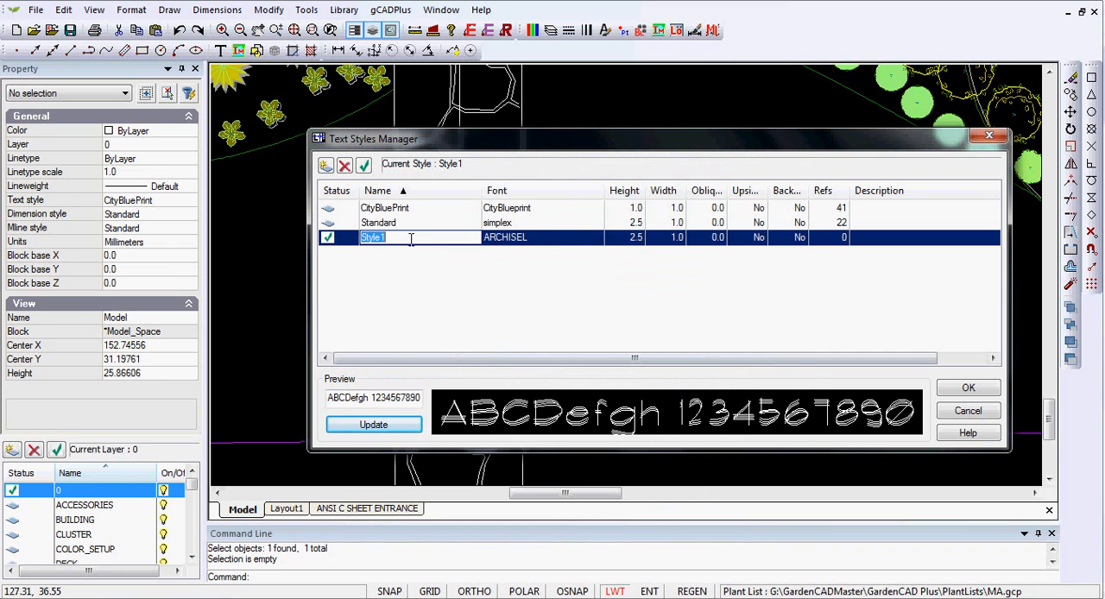
{"action": "type", "text": "a"}
{"action": "key", "text": "Return"}
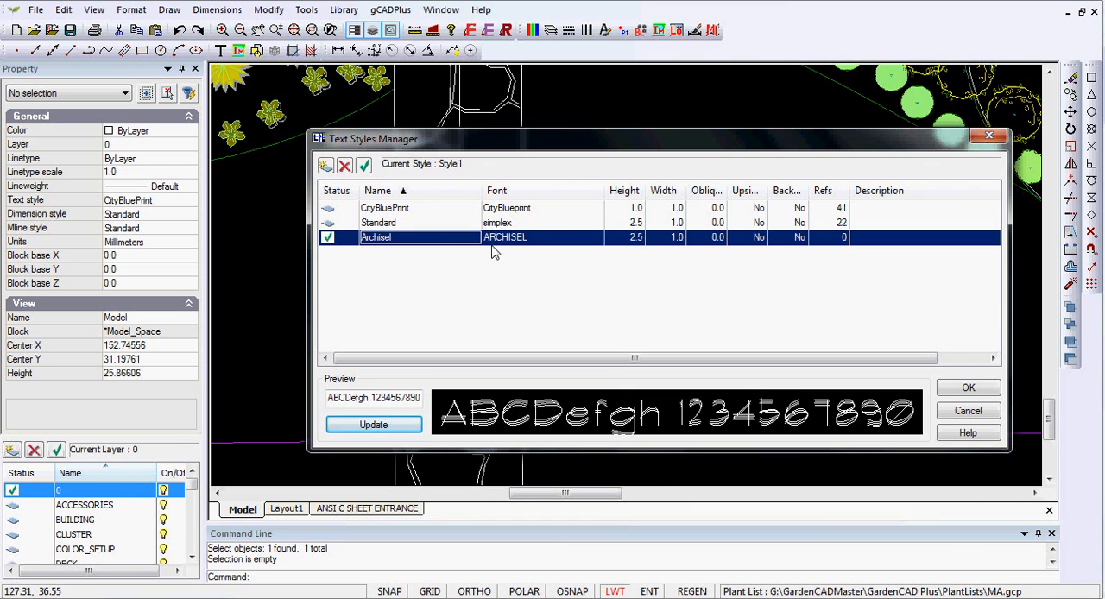
Step: Set the Archisel text style's height to 1 and accept the text style changes
{"action": "left_click", "coordinate": [636, 241]}
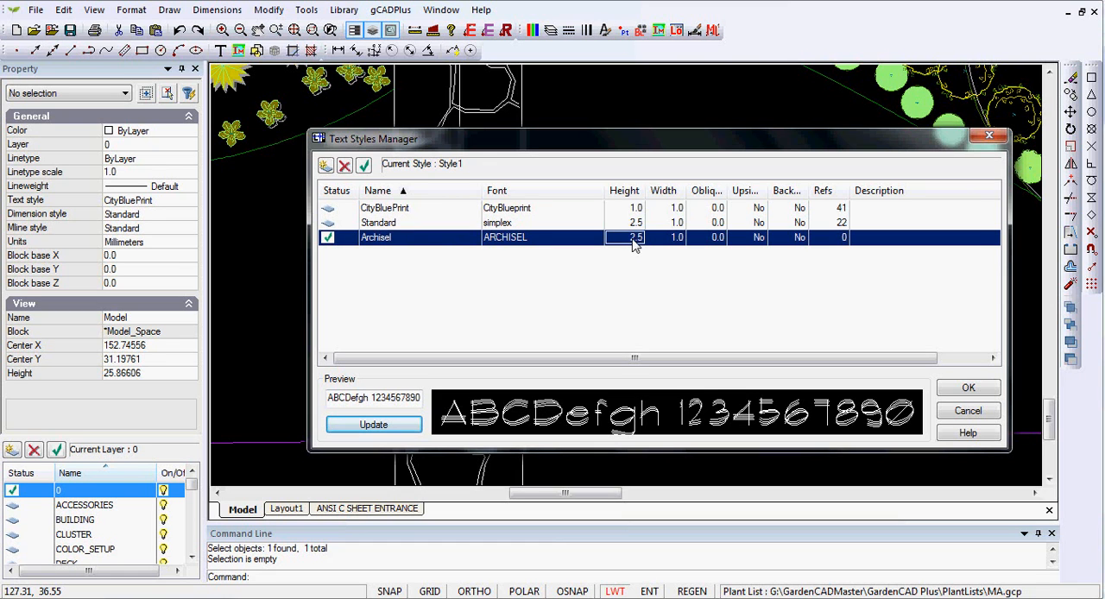
{"action": "left_click", "coordinate": [634, 240]}
{"action": "type", "text": "1"}
{"action": "key", "text": "Return"}
{"action": "left_click", "coordinate": [957, 390]}
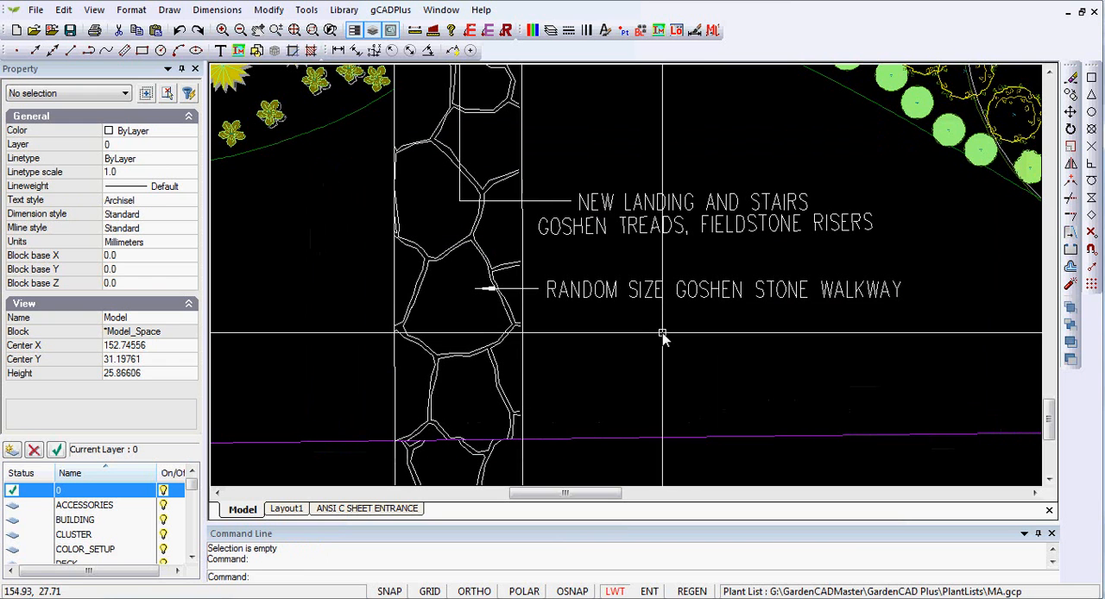
Step: Change the "RANDOM SIZE GOSHEN STONE WALKWAY" label's text style to Archisel
{"action": "left_click", "coordinate": [645, 297]}
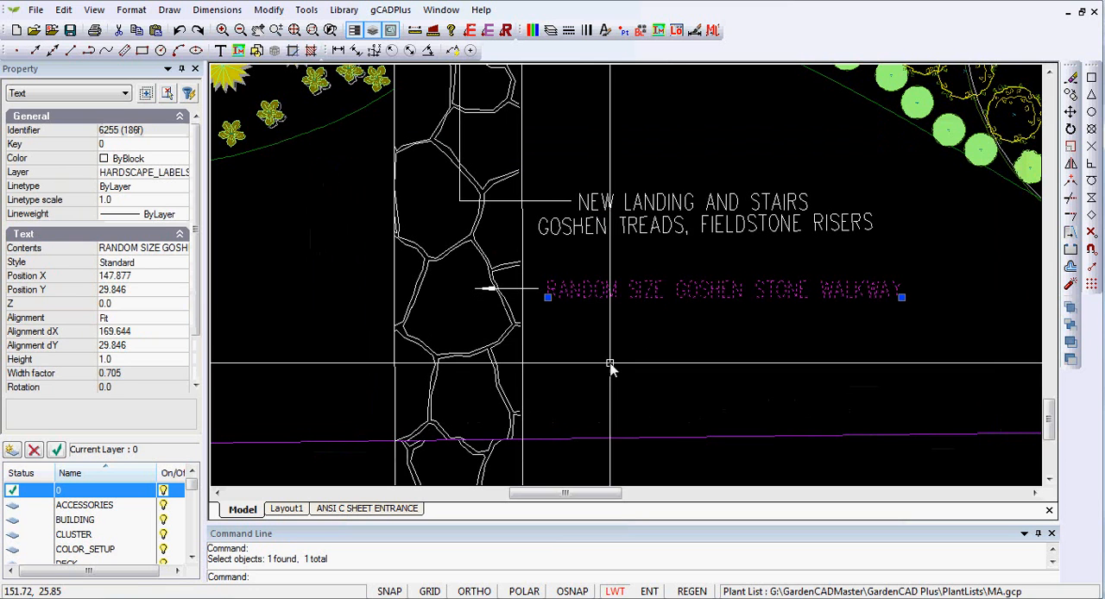
{"action": "left_click", "coordinate": [182, 264]}
{"action": "left_click", "coordinate": [181, 264]}
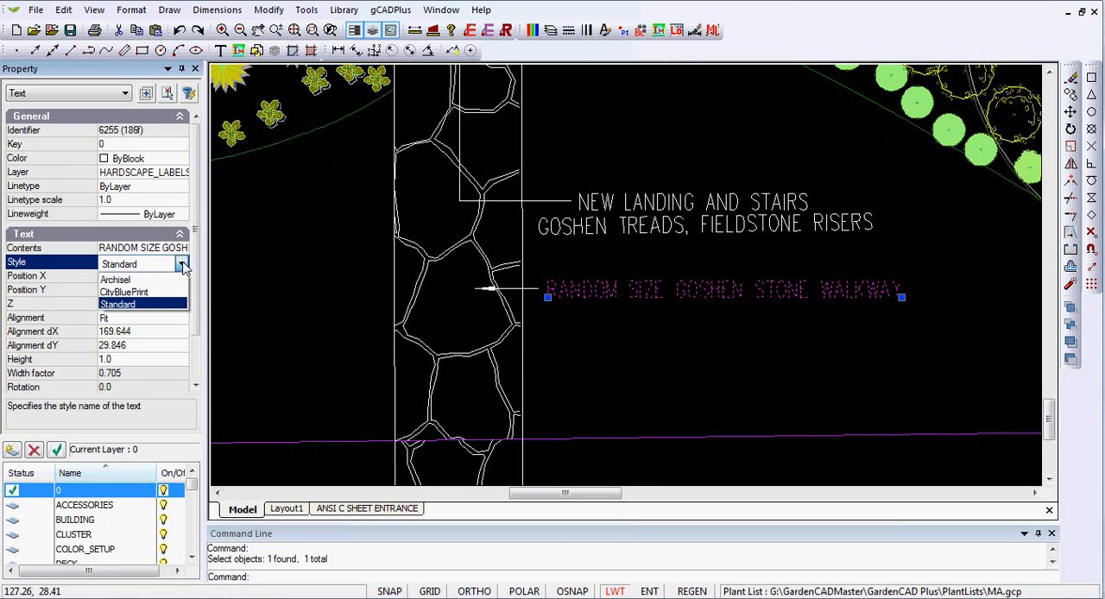
{"action": "left_click", "coordinate": [116, 280]}
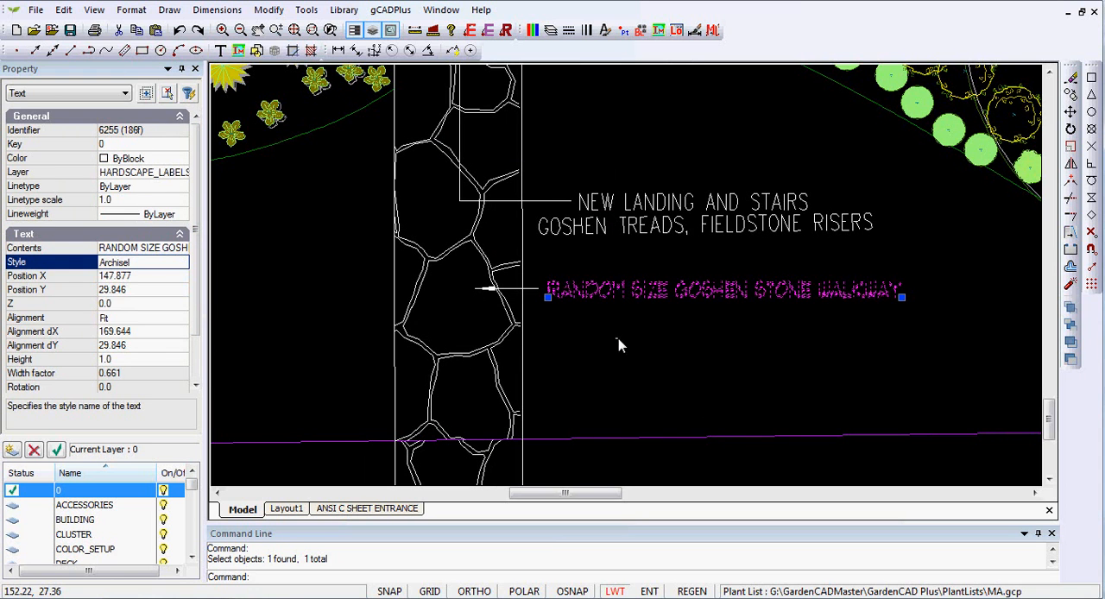
{"action": "key", "text": "Escape"}
{"action": "scroll", "coordinate": [621, 318], "scroll_direction": "up", "scroll_amount": 3}
{"action": "scroll", "coordinate": [621, 318], "scroll_direction": "down", "scroll_amount": 2}
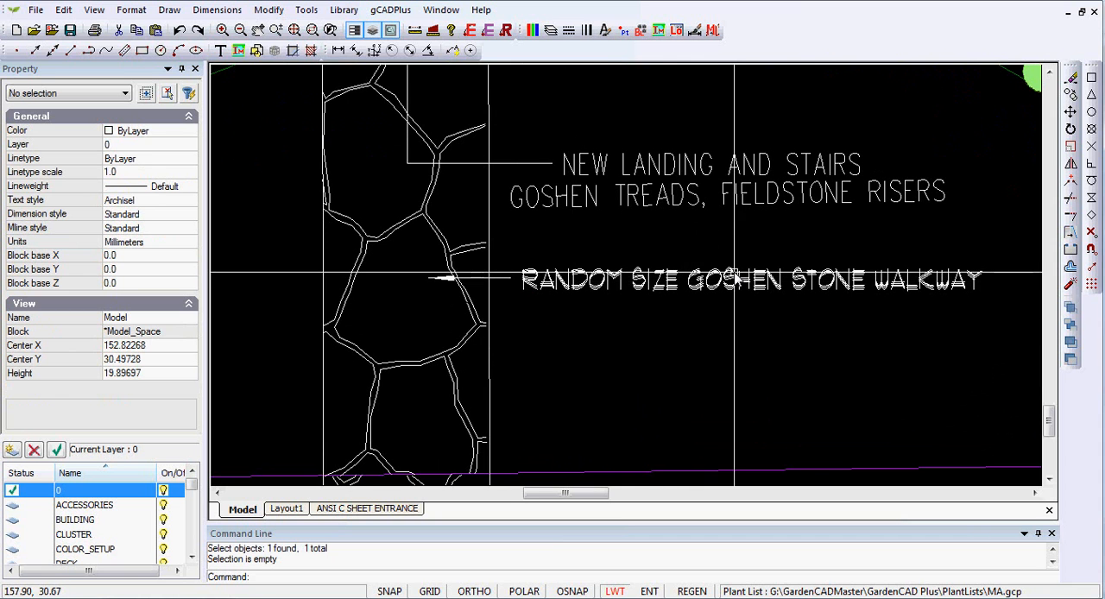
Step: Create a new dimension style based on Standard, keeping its default name
{"action": "left_click", "coordinate": [217, 9]}
{"action": "left_click", "coordinate": [250, 179]}
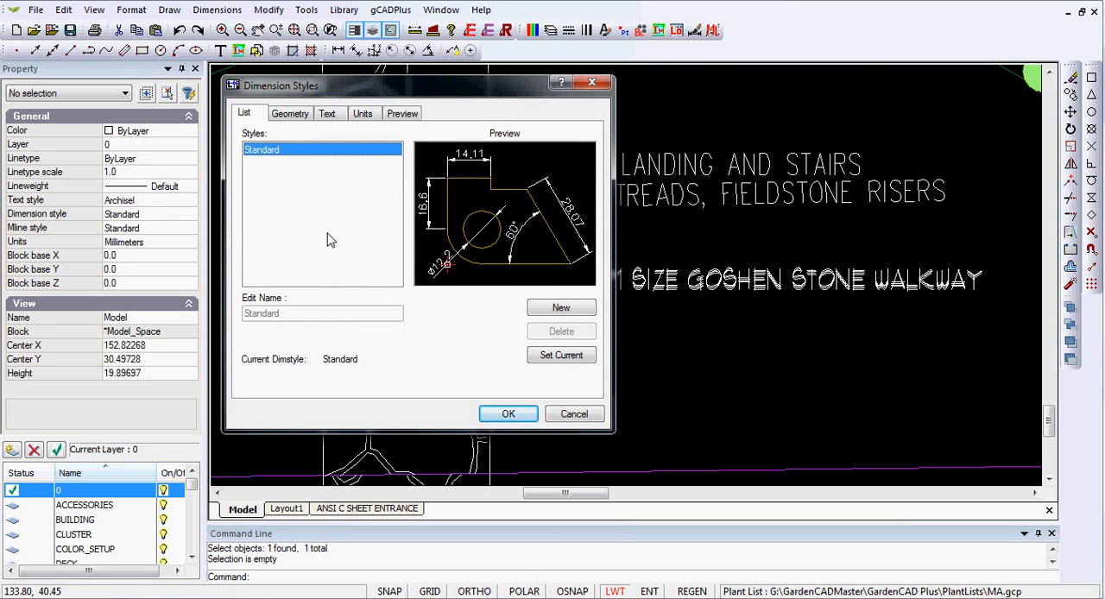
{"action": "left_click", "coordinate": [563, 313]}
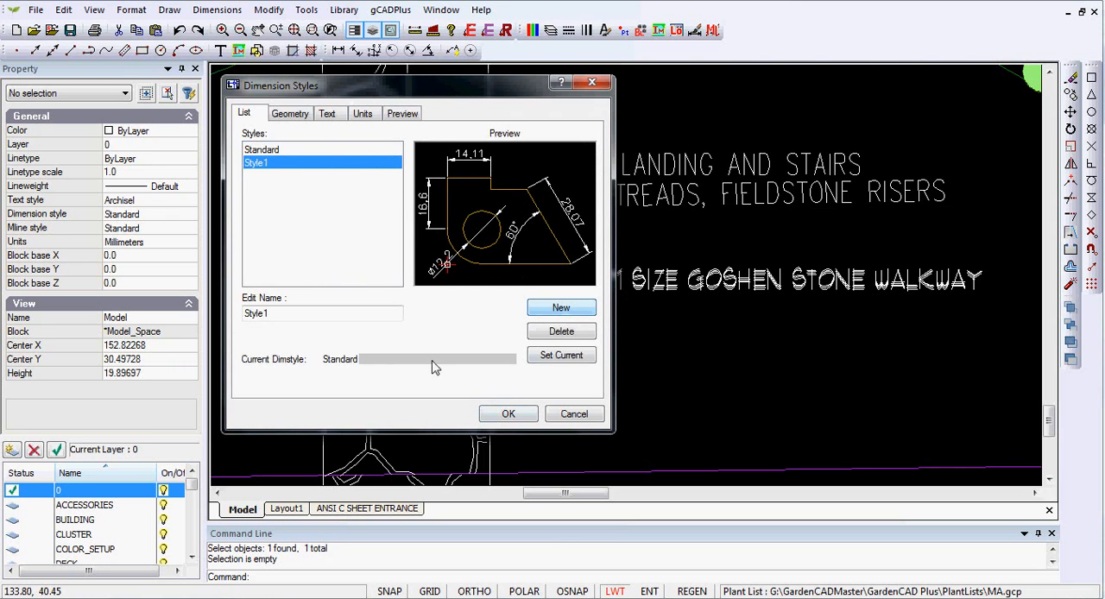
{"action": "left_click", "coordinate": [299, 315]}
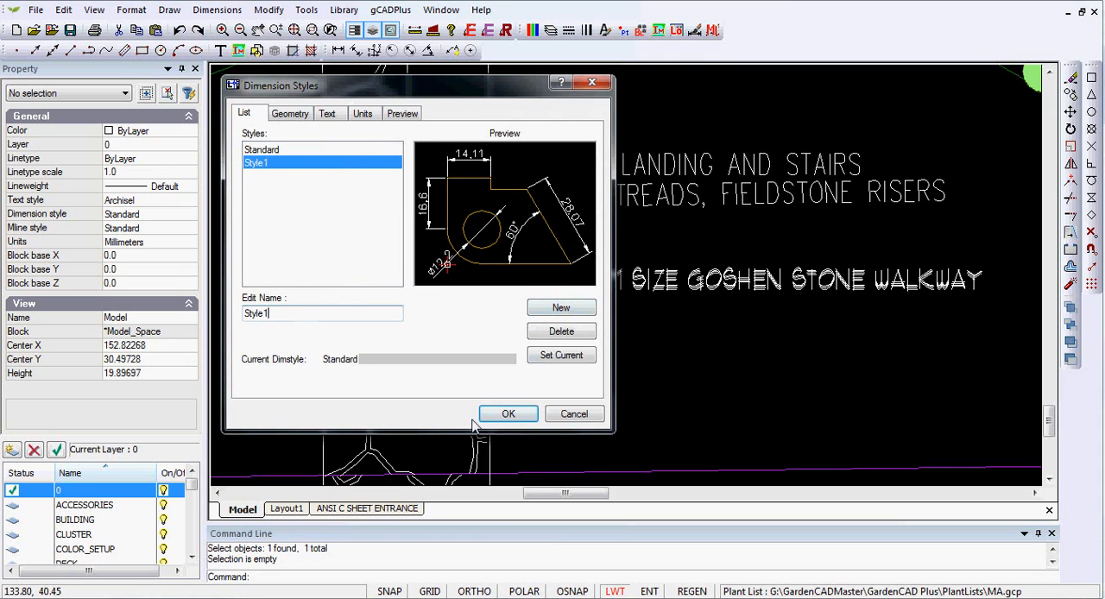
Step: Set the new dimension style's text style to Archisel and its text height to 1.0
{"action": "left_click", "coordinate": [325, 115]}
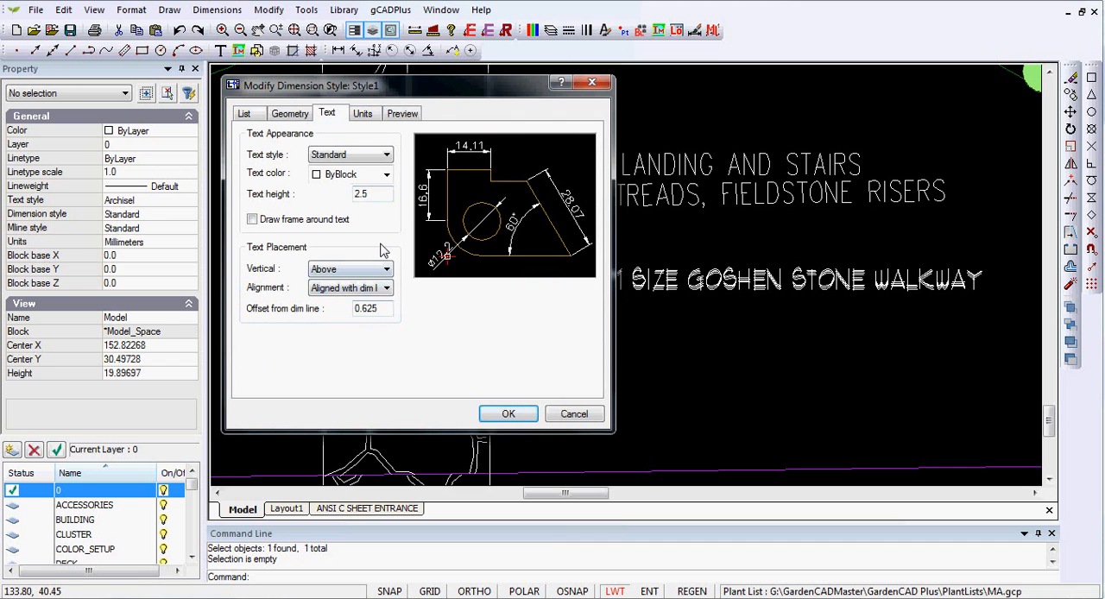
{"action": "left_click", "coordinate": [356, 156]}
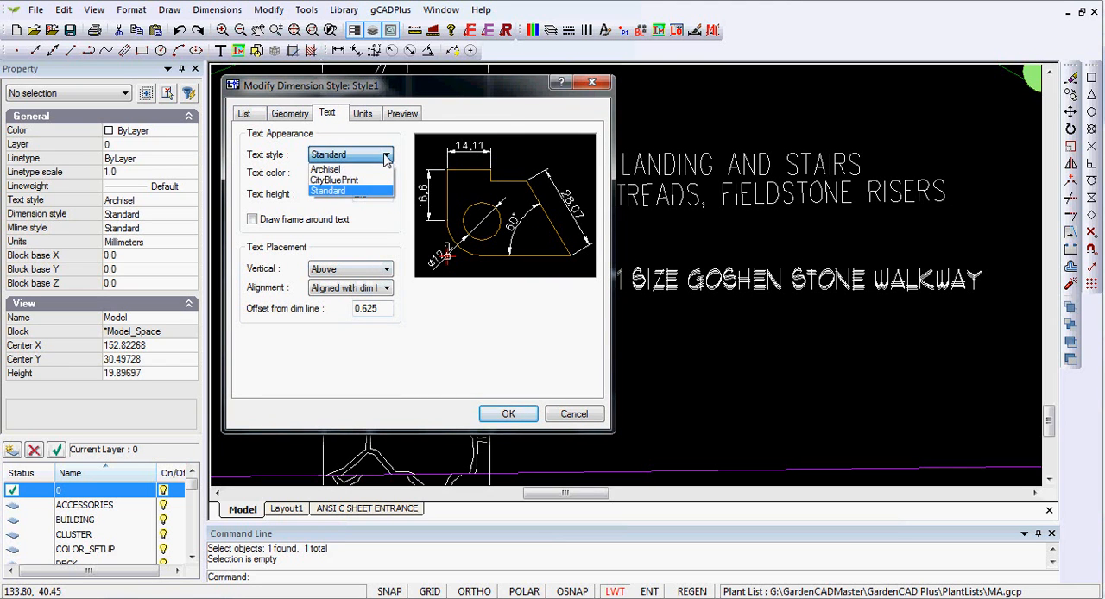
{"action": "left_click", "coordinate": [363, 170]}
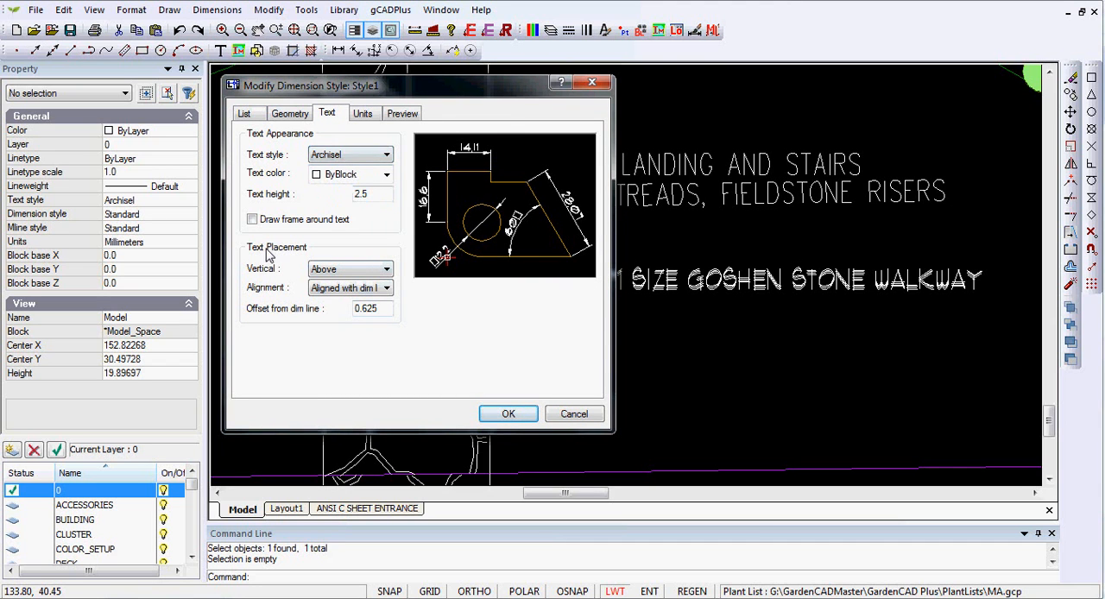
{"action": "double_click", "coordinate": [372, 193]}
{"action": "type", "text": "1"}
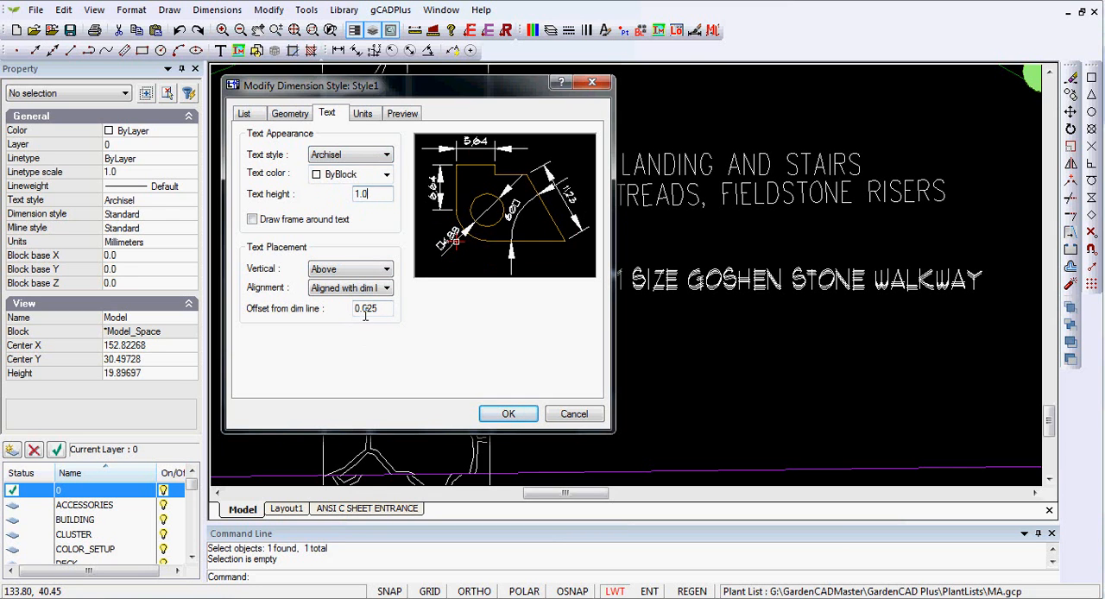
Step: Set the new dimension style's text offset from the dimension line to 0.25
{"action": "left_click", "coordinate": [392, 313]}
{"action": "key", "text": "BackSpace"}
{"action": "key", "text": "BackSpace"}
{"action": "key", "text": "BackSpace"}
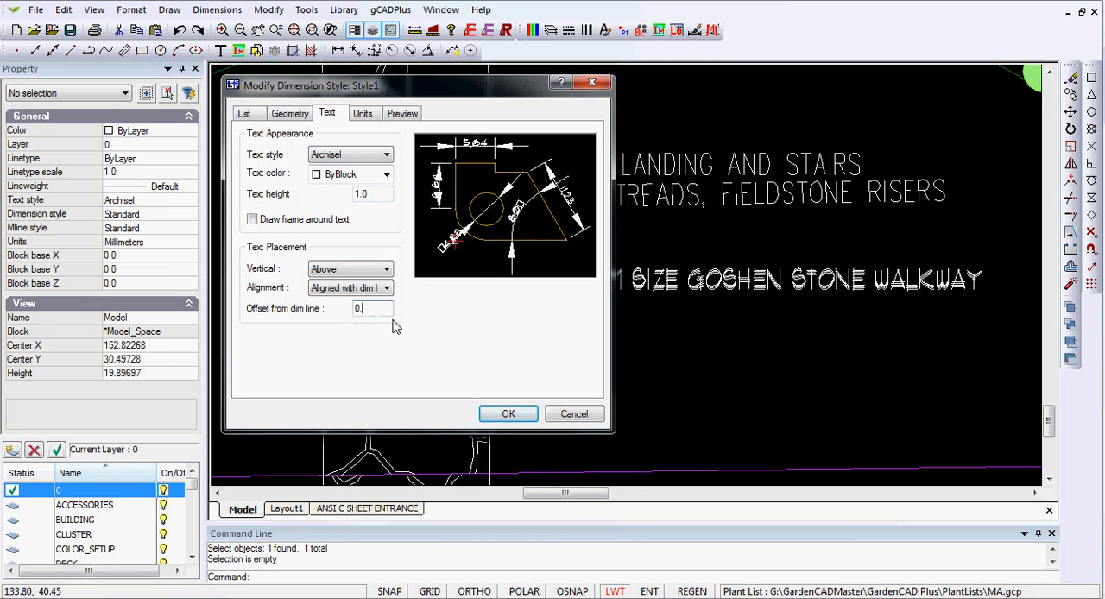
{"action": "type", "text": "25"}
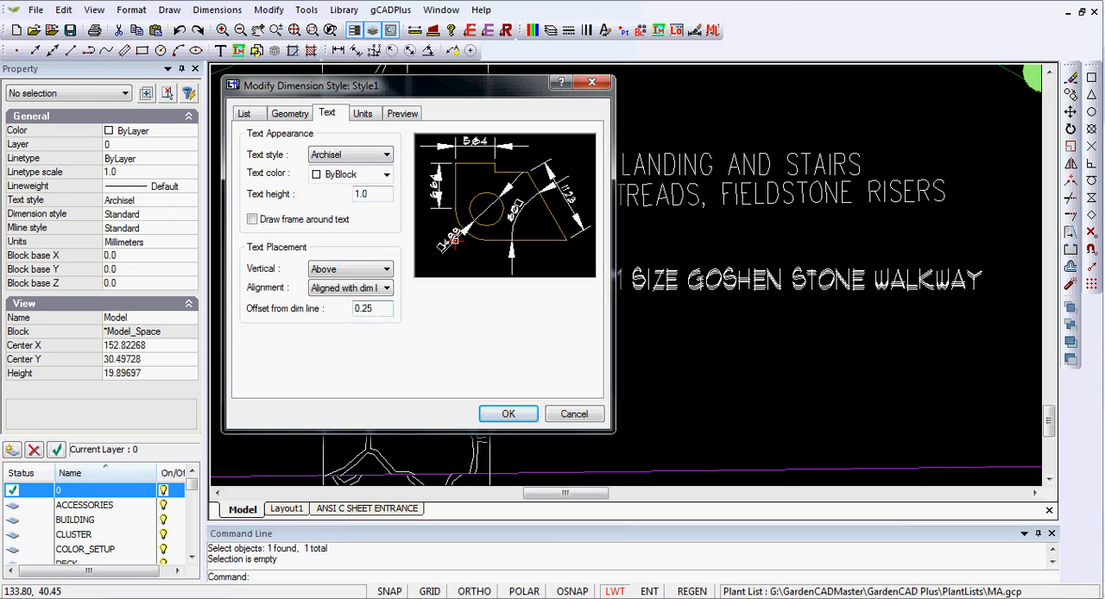
Step: Set the new dimension style's arrow size to .75 and accept the dimension style changes
{"action": "left_click", "coordinate": [292, 118]}
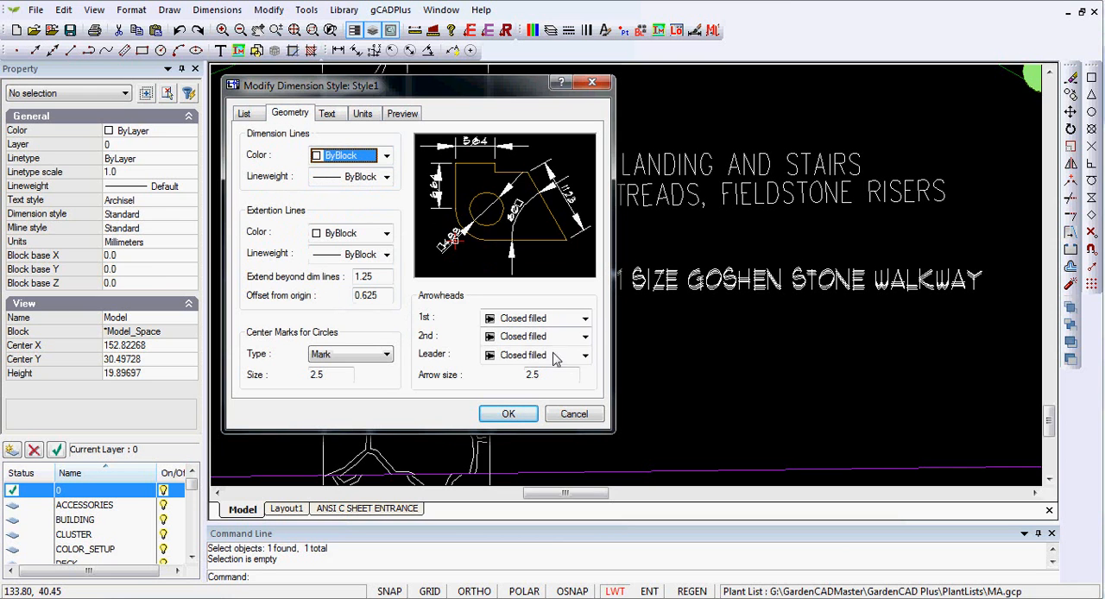
{"action": "left_click_drag", "start_coordinate": [561, 374], "coordinate": [502, 369]}
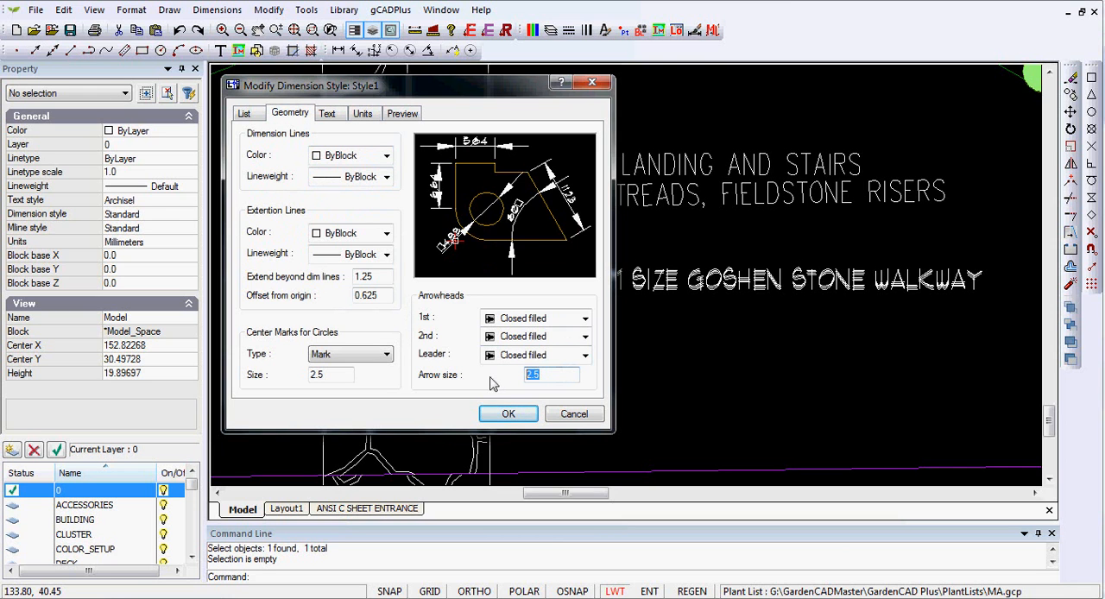
{"action": "key", "text": "BackSpace"}
{"action": "type", "text": ".7"}
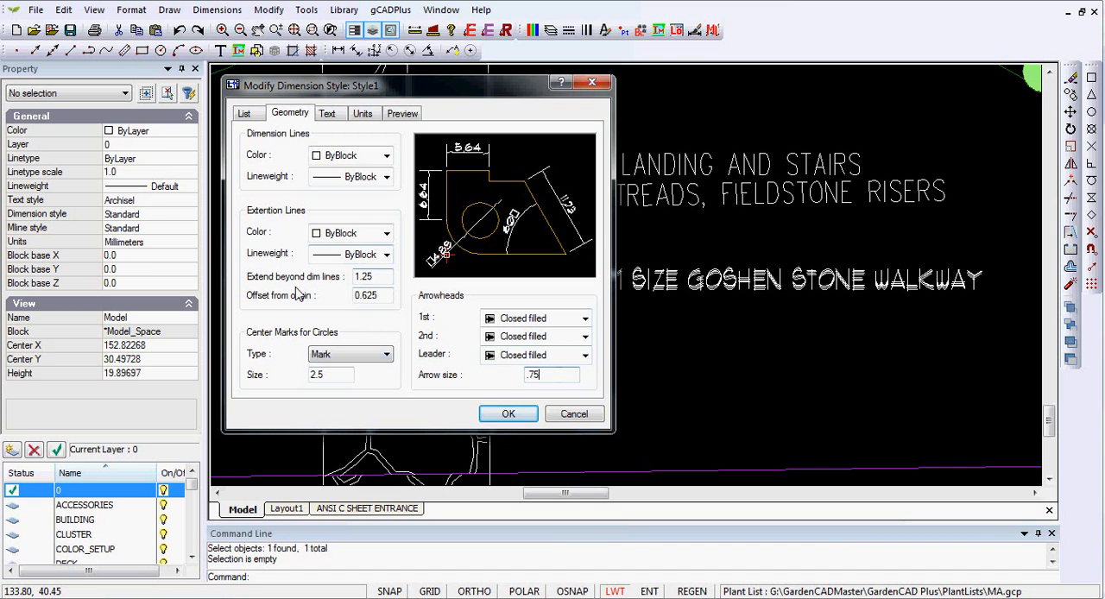
{"action": "left_click", "coordinate": [508, 415]}
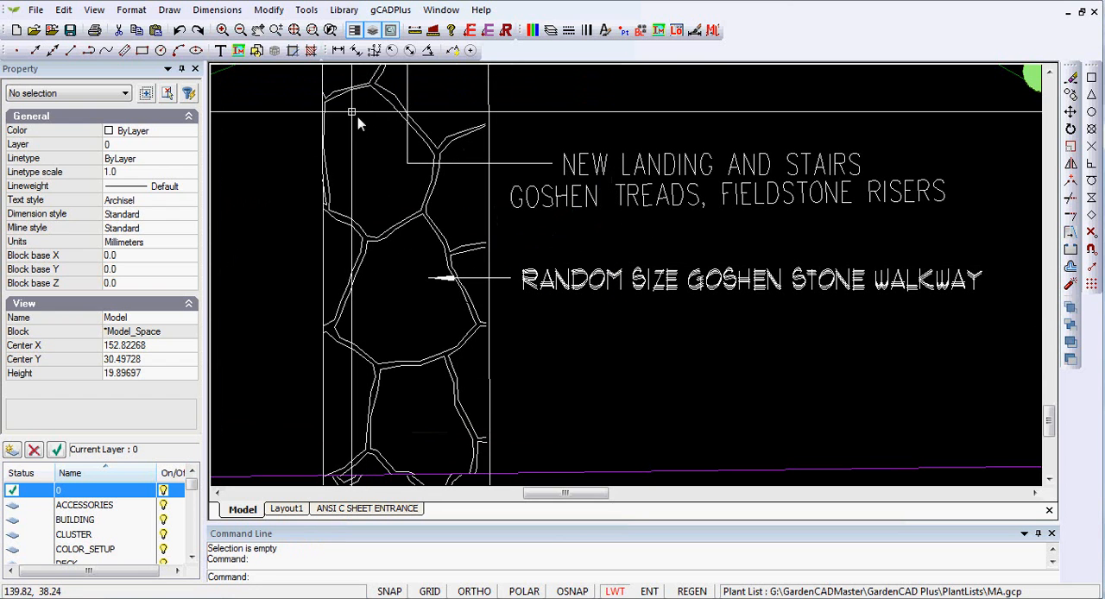
Step: Rename the dimension style Style1 as Style1 Archsel and accept the change
{"action": "left_click", "coordinate": [243, 13]}
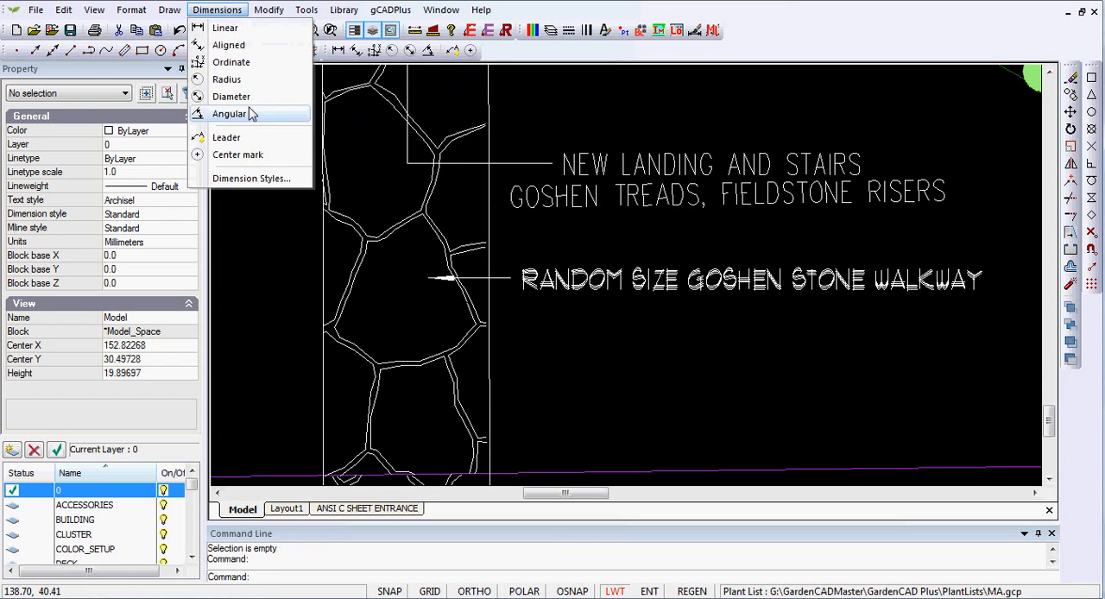
{"action": "left_click", "coordinate": [275, 178]}
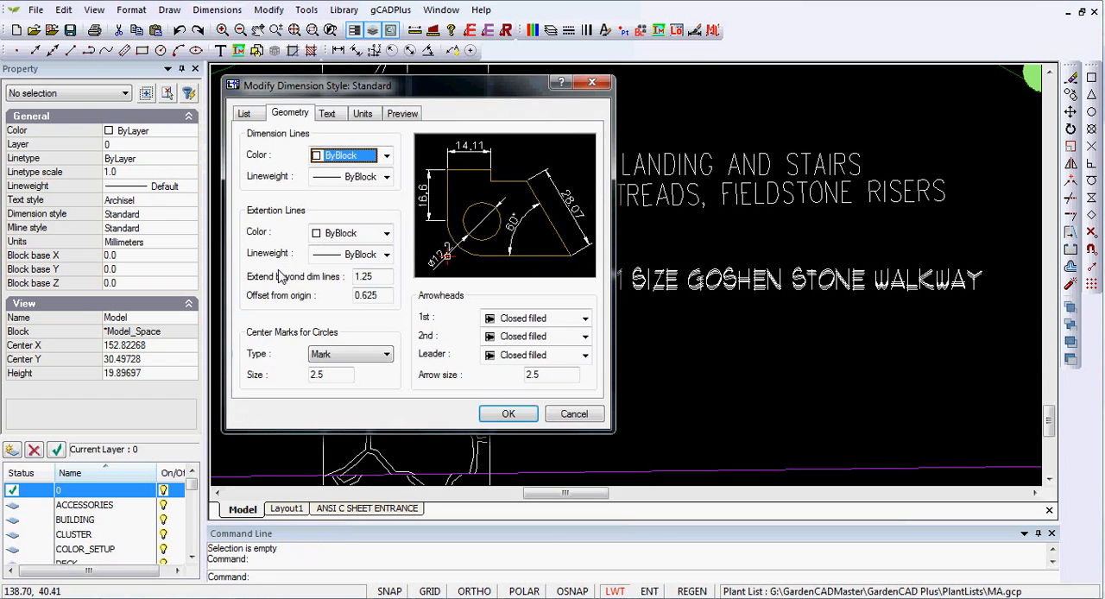
{"action": "left_click", "coordinate": [245, 116]}
{"action": "left_click", "coordinate": [257, 164]}
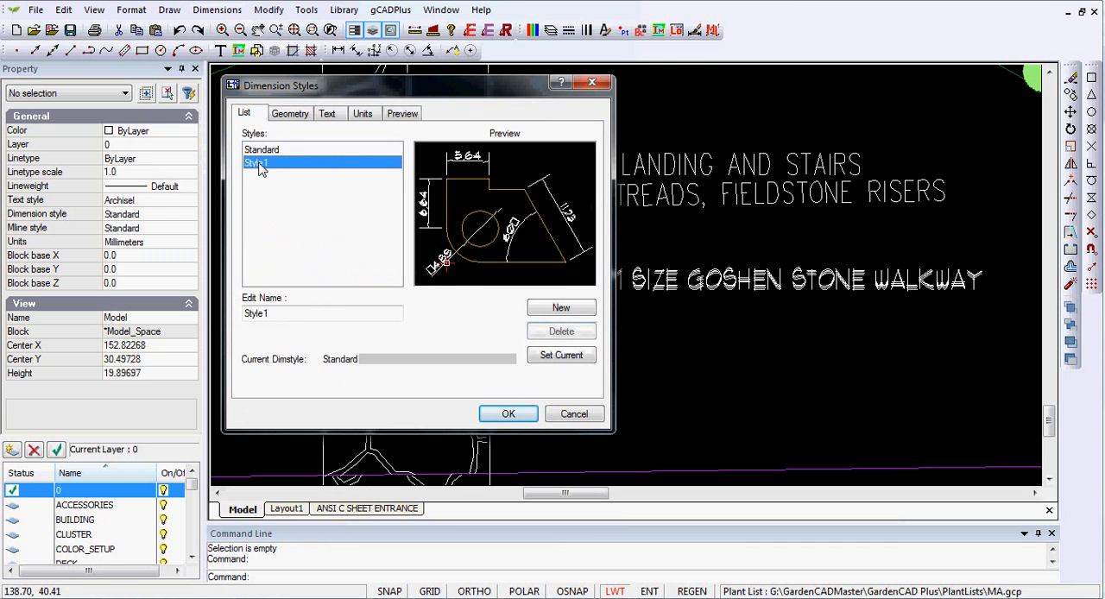
{"action": "left_click", "coordinate": [300, 314]}
{"action": "type", "text": "Archs"}
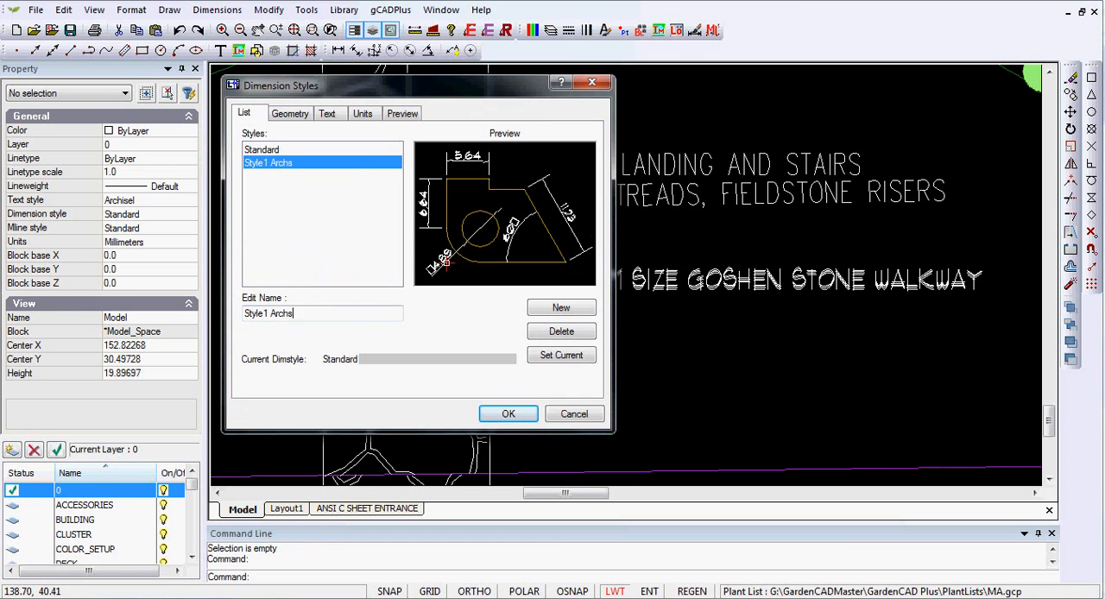
{"action": "key", "text": "Return"}
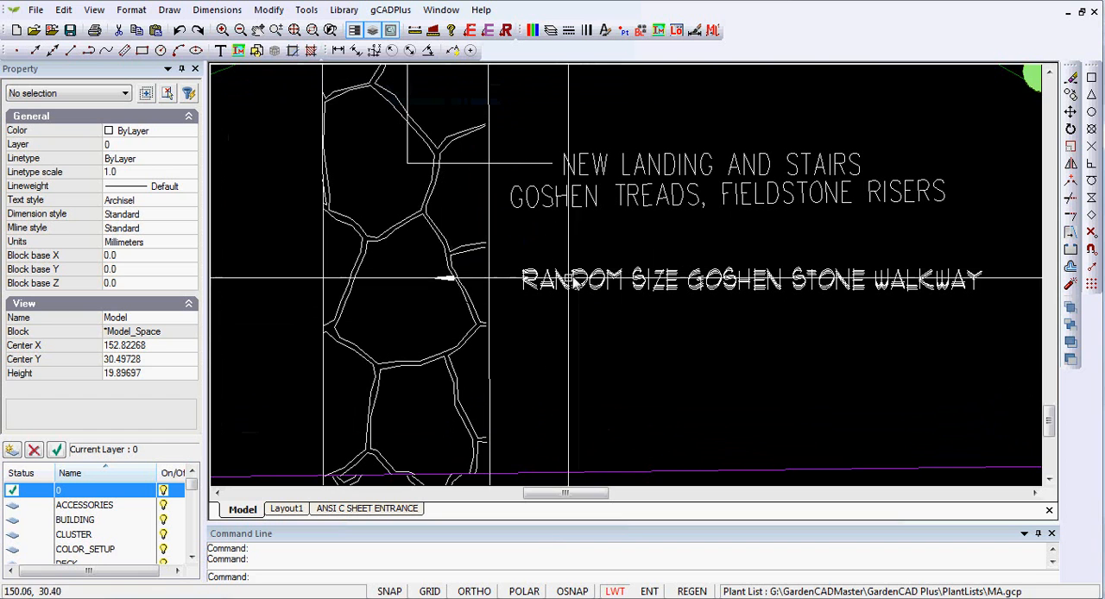
Step: Make Style1 Archsel the current dimension style
{"action": "left_click", "coordinate": [222, 13]}
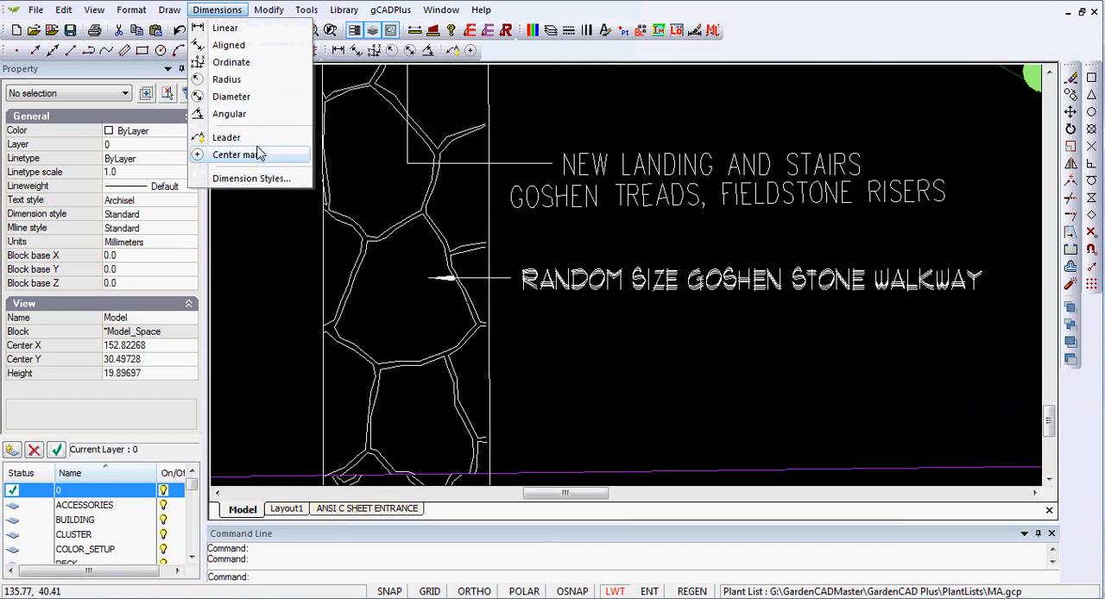
{"action": "left_click", "coordinate": [247, 178]}
{"action": "left_click", "coordinate": [292, 163]}
{"action": "left_click", "coordinate": [561, 354]}
{"action": "left_click", "coordinate": [509, 415]}
Step: Add a leader pointing into the stone walkway below the existing walkway label, with the text RANDOM SIZE GOSHEN STONE WALKWAY
{"action": "left_click", "coordinate": [216, 11]}
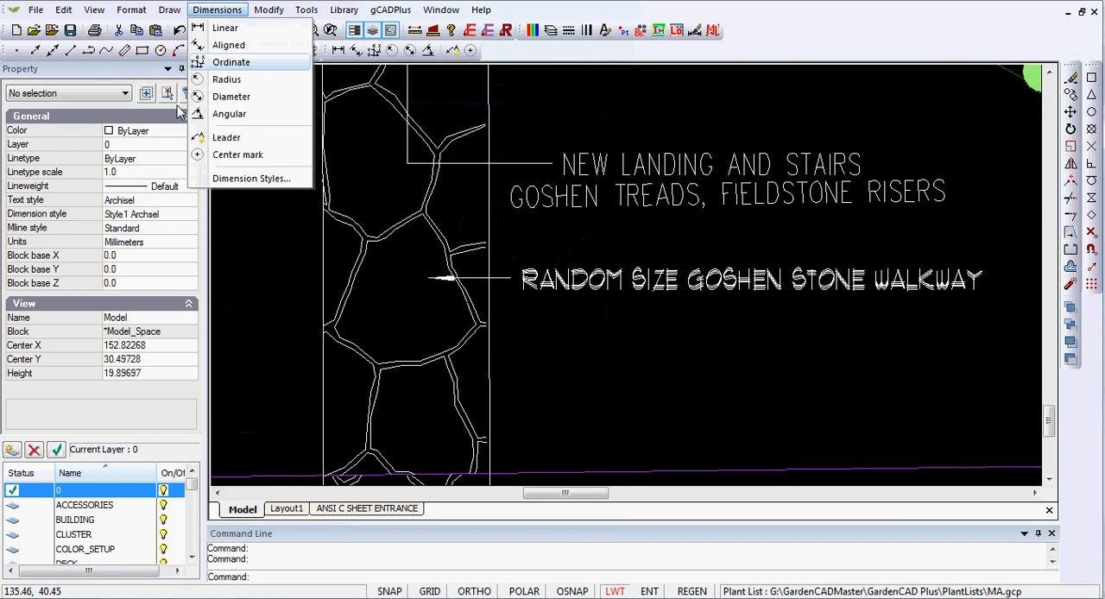
{"action": "left_click", "coordinate": [228, 138]}
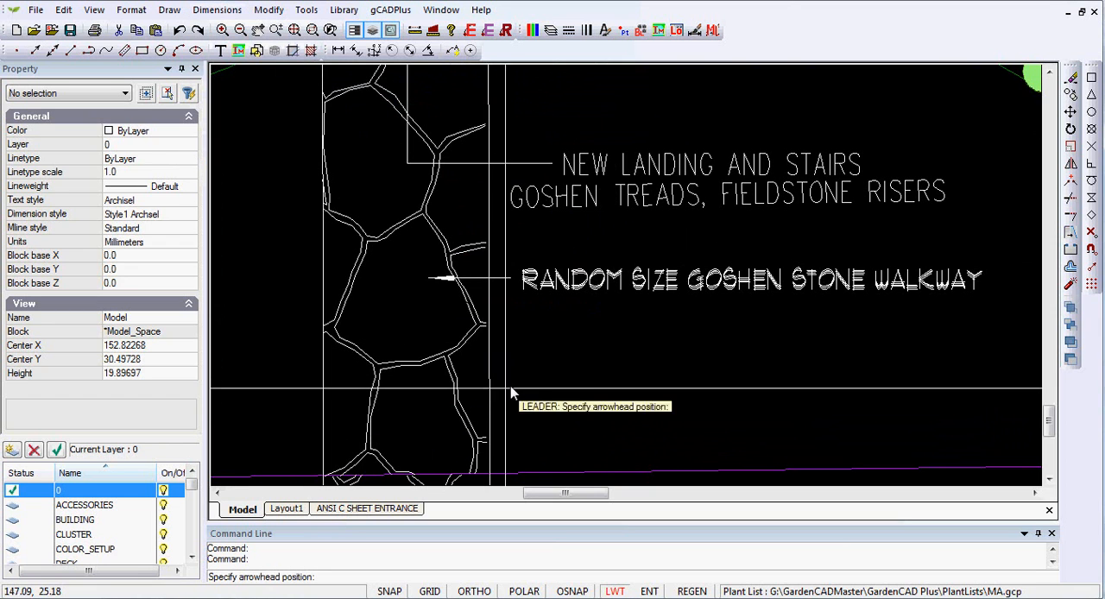
{"action": "left_click", "coordinate": [435, 405]}
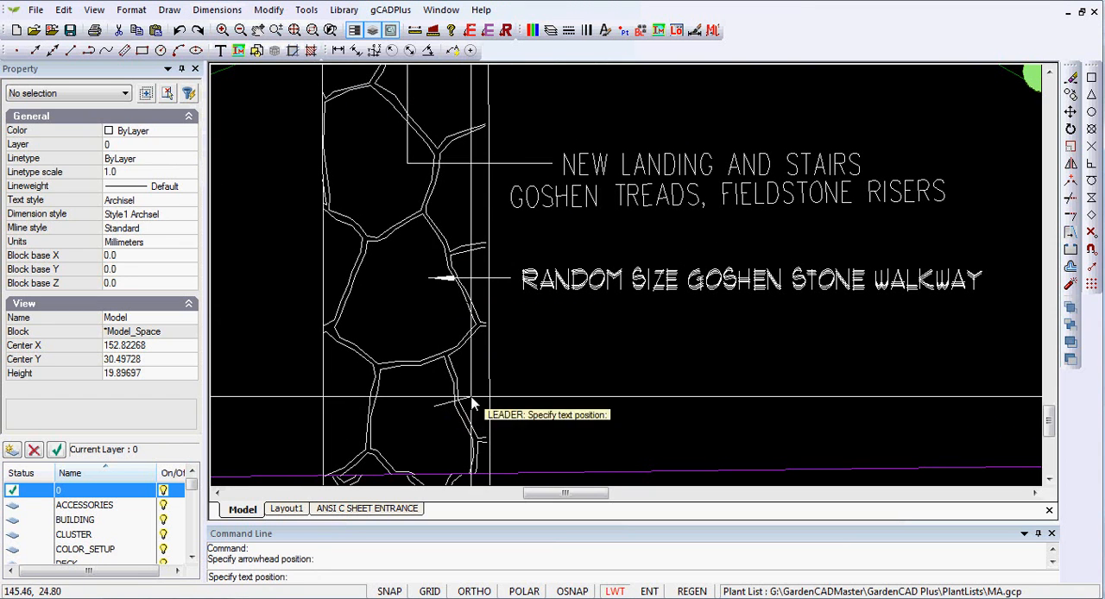
{"action": "left_click", "coordinate": [586, 400]}
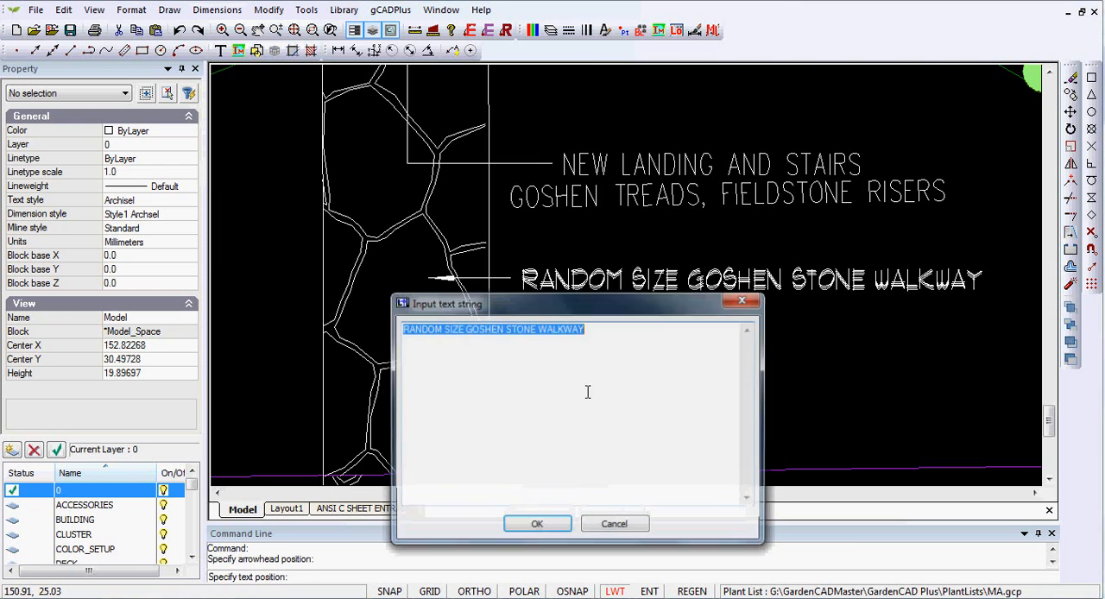
{"action": "left_click", "coordinate": [537, 525]}
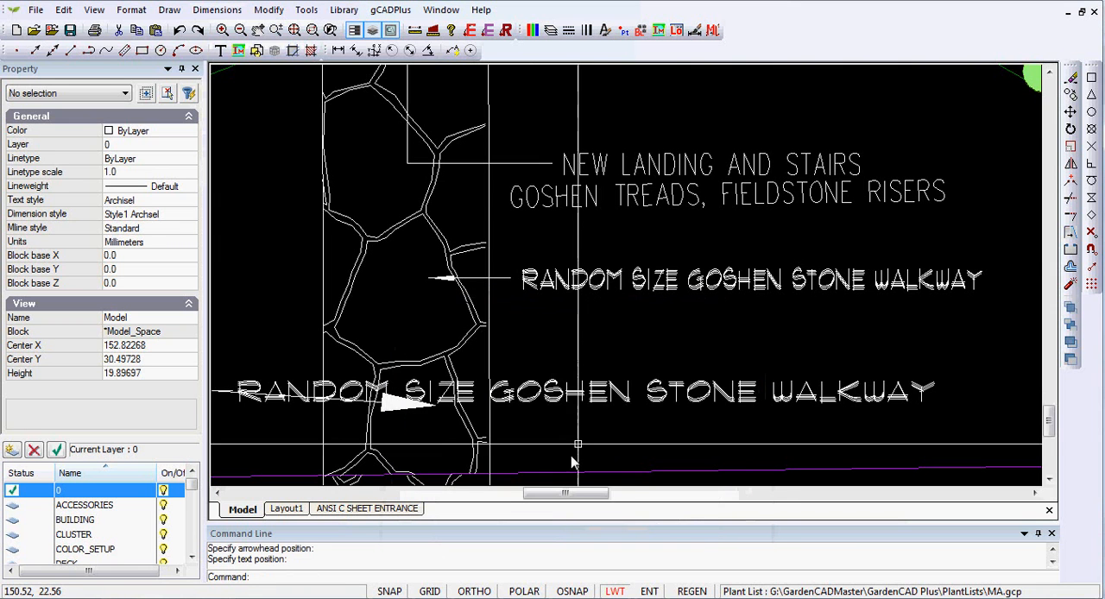
Step: Move the new leader's text clear of the walkway, just below the existing RANDOM SIZE GOSHEN STONE WALKWAY label
{"action": "scroll", "coordinate": [634, 418], "scroll_direction": "down", "scroll_amount": 2}
{"action": "left_click", "coordinate": [643, 406]}
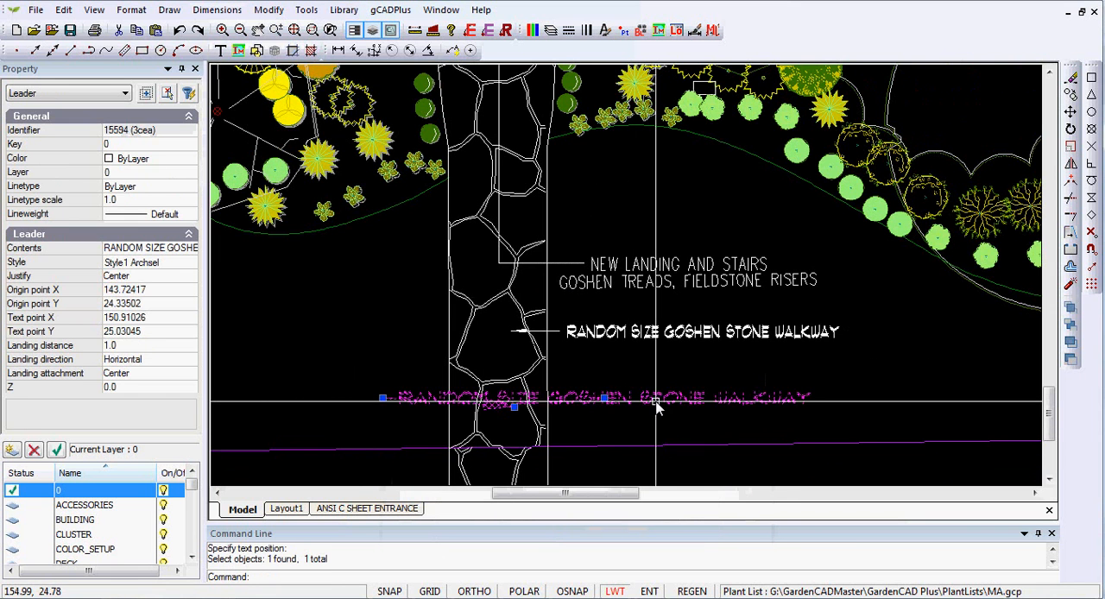
{"action": "left_click", "coordinate": [609, 399]}
{"action": "left_click", "coordinate": [788, 372]}
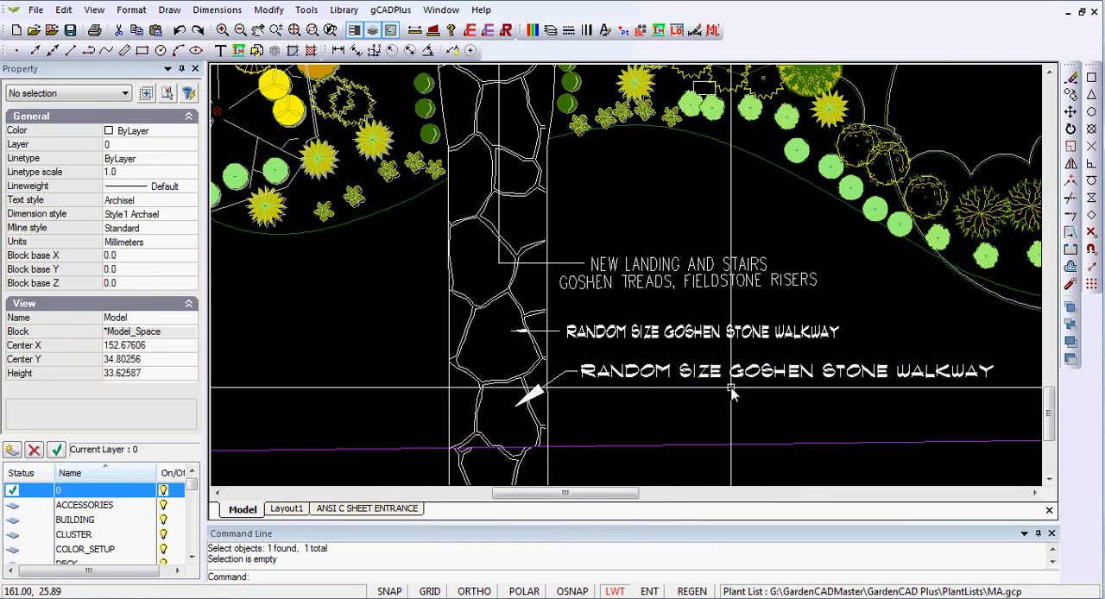
Step: Compare the new leader's text and arrow size with the existing labels in the model and on the ANSI C SHEET ENTRANCE layout
{"action": "scroll", "coordinate": [648, 359], "scroll_direction": "up", "scroll_amount": 4}
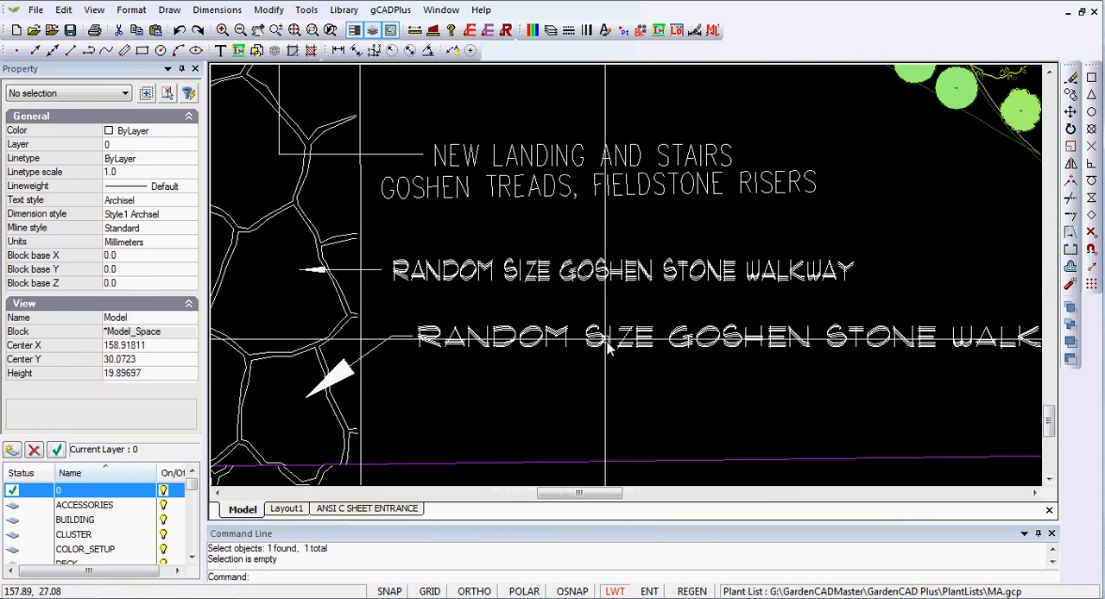
{"action": "left_click", "coordinate": [580, 283]}
{"action": "key", "text": "Escape"}
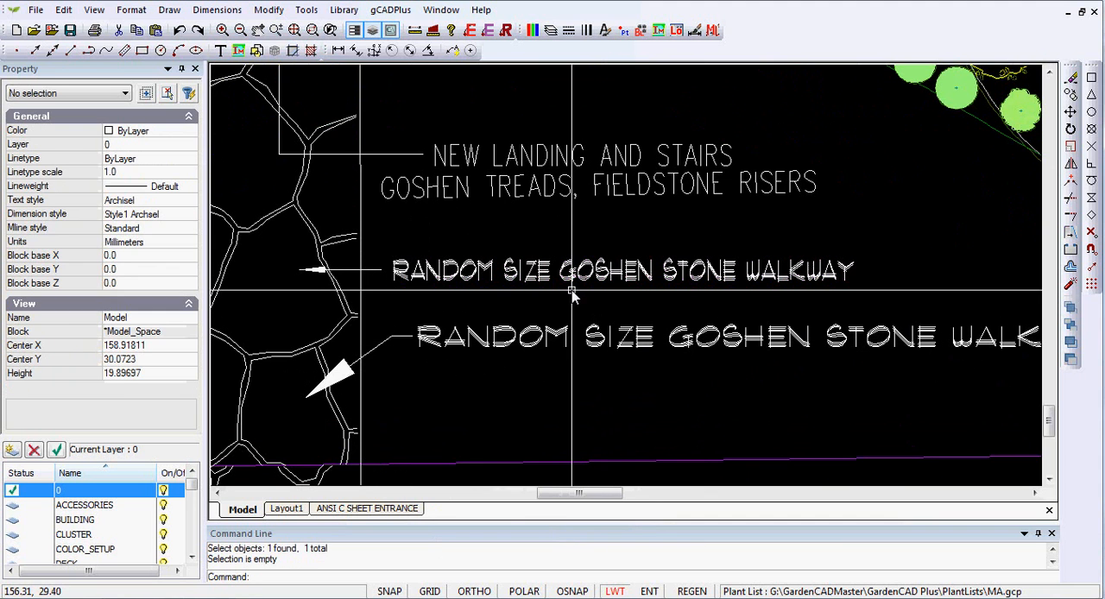
{"action": "left_click", "coordinate": [632, 378]}
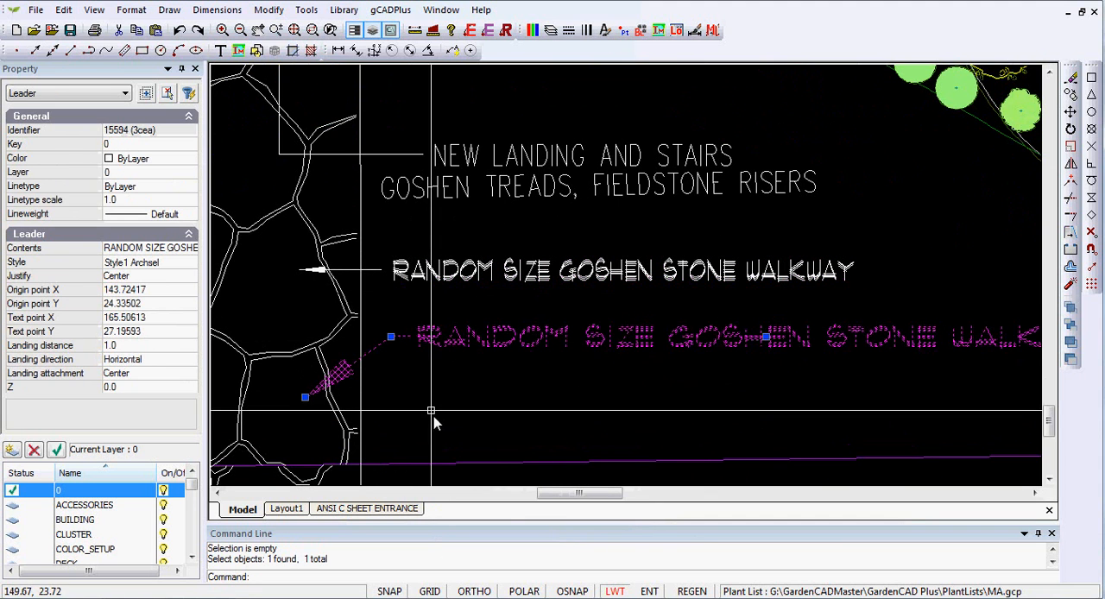
{"action": "key", "text": "Escape"}
{"action": "scroll", "coordinate": [574, 393], "scroll_direction": "down", "scroll_amount": 3}
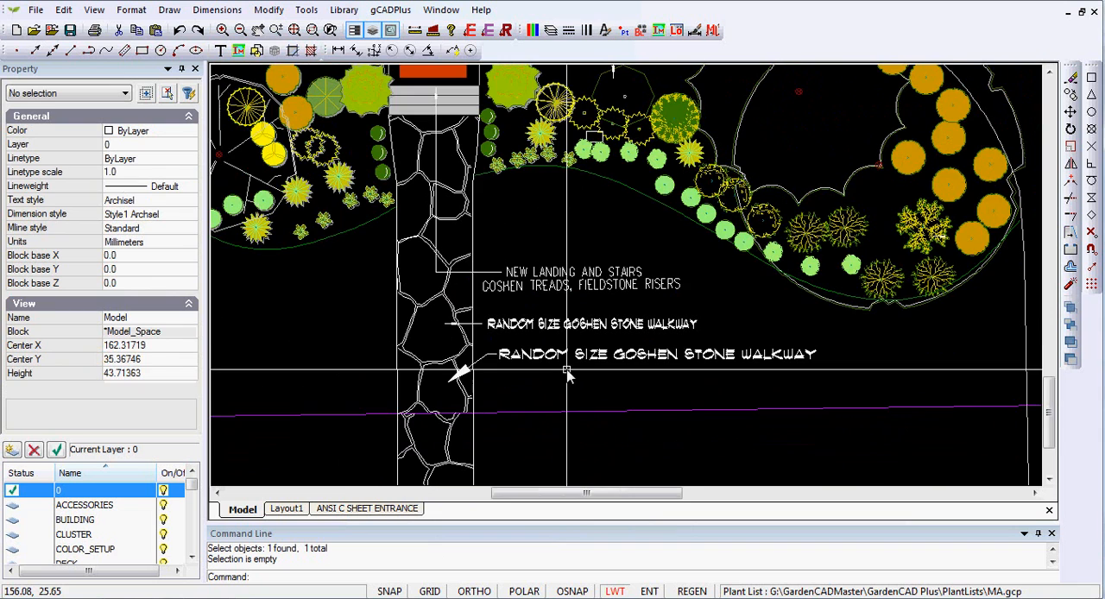
{"action": "left_click", "coordinate": [386, 515]}
{"action": "scroll", "coordinate": [670, 406], "scroll_direction": "up", "scroll_amount": 3}
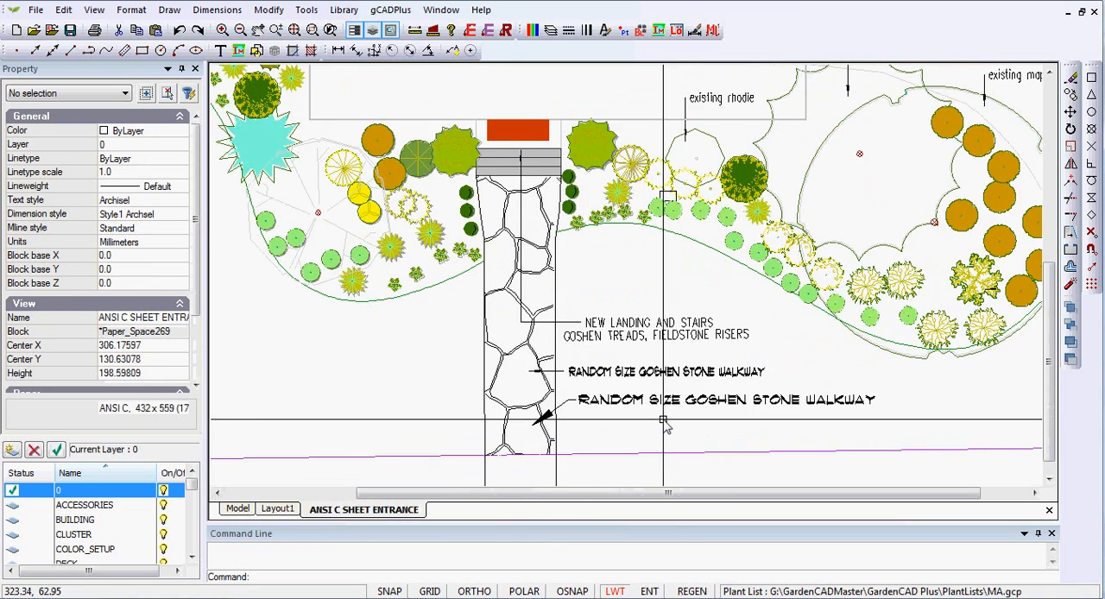
{"action": "scroll", "coordinate": [665, 425], "scroll_direction": "up", "scroll_amount": 1}
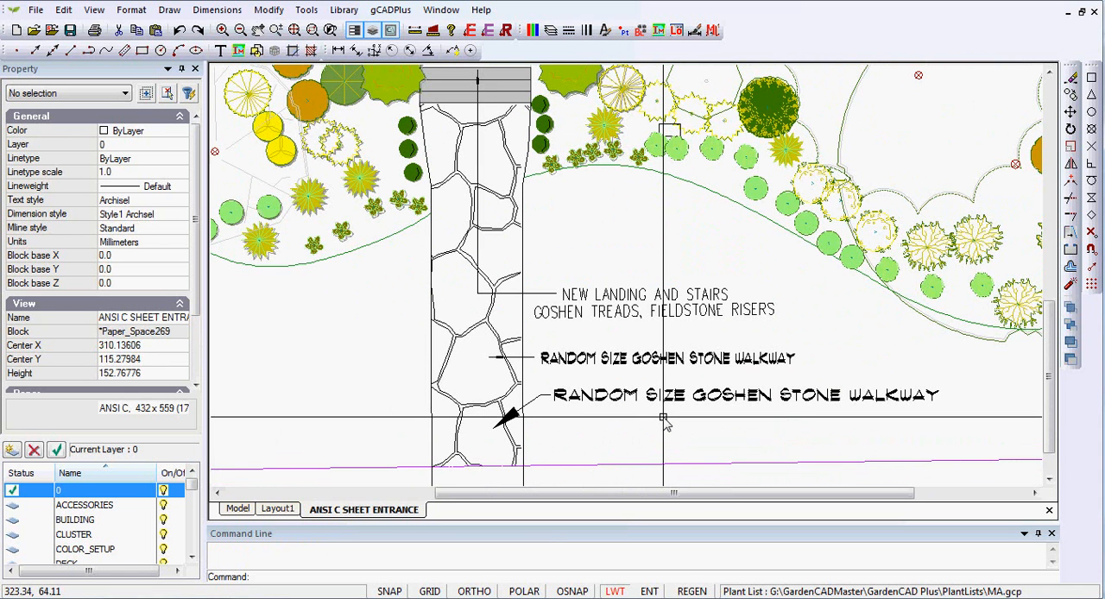
{"action": "left_click", "coordinate": [241, 510]}
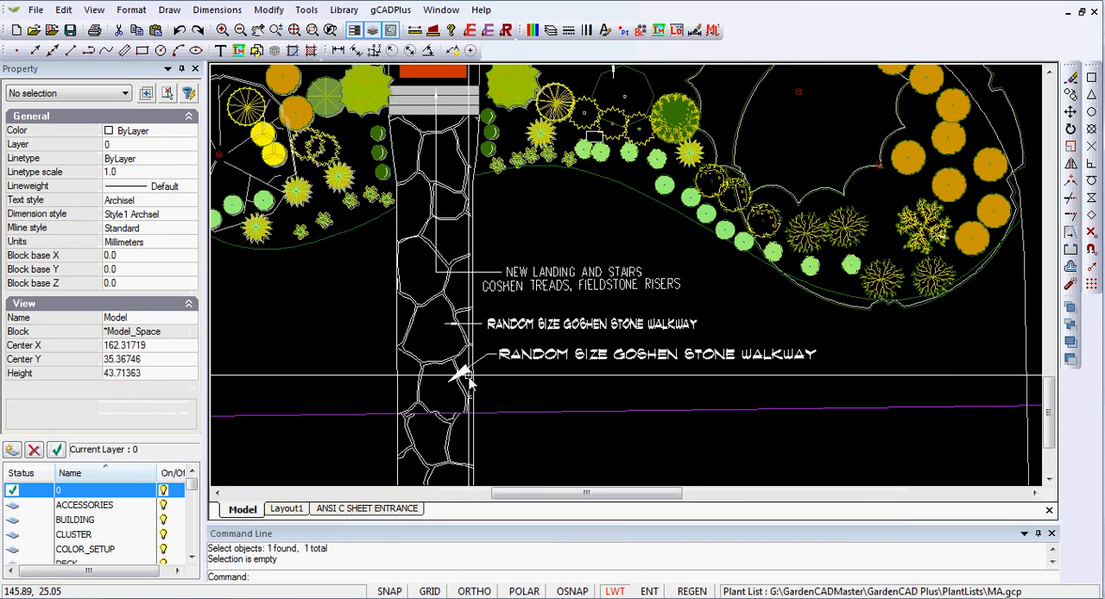
Step: Set the text height of the Style1 Archsel dimension style to .75
{"action": "left_click", "coordinate": [218, 9]}
{"action": "left_click", "coordinate": [274, 180]}
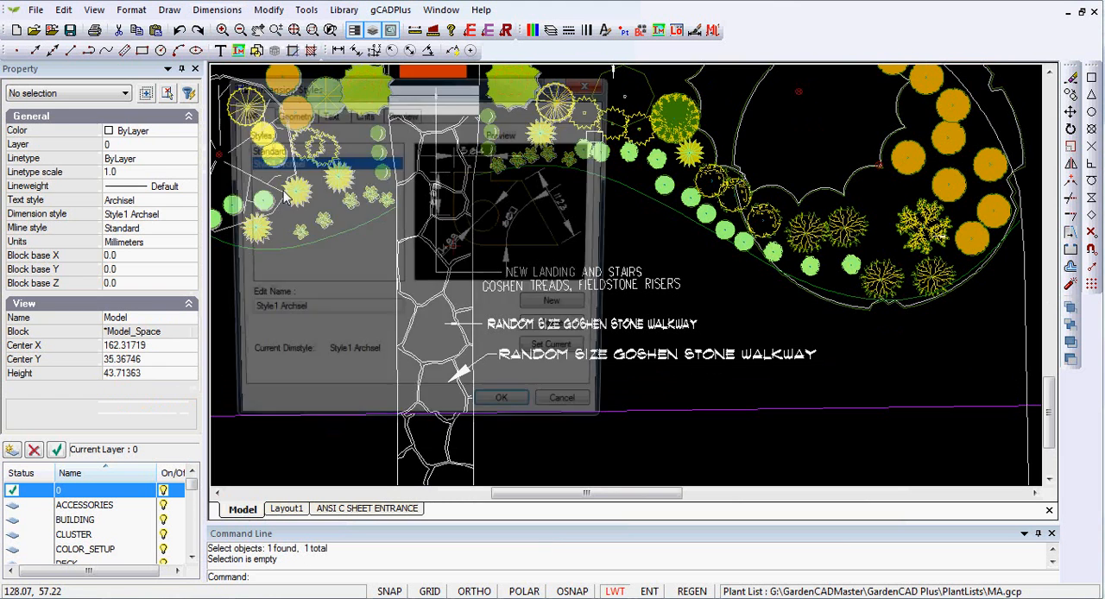
{"action": "left_click", "coordinate": [329, 115]}
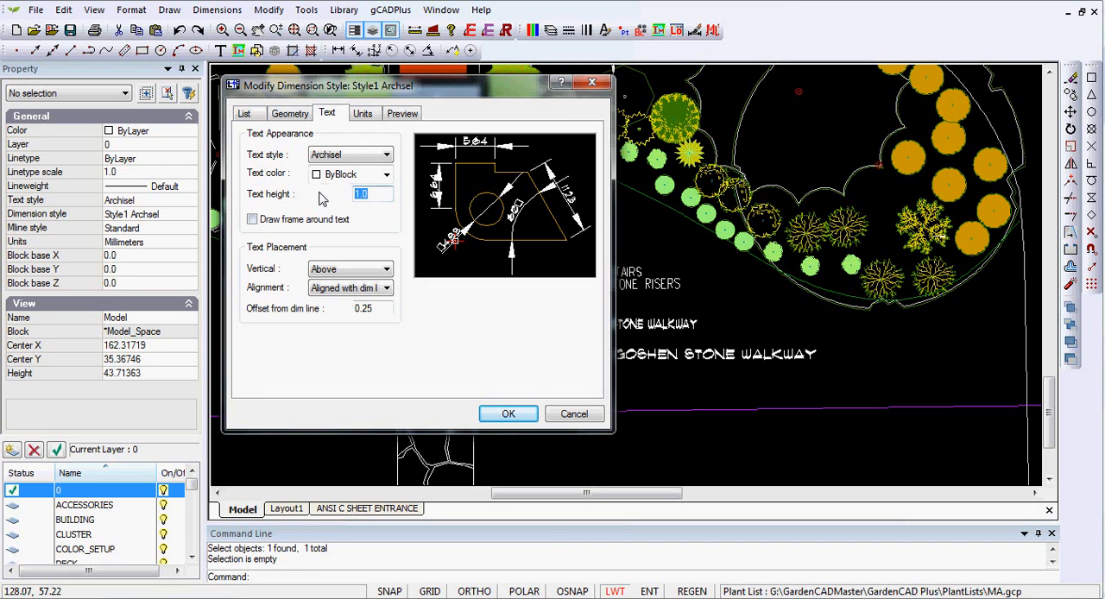
{"action": "key", "text": "BackSpace"}
{"action": "type", "text": ".75"}
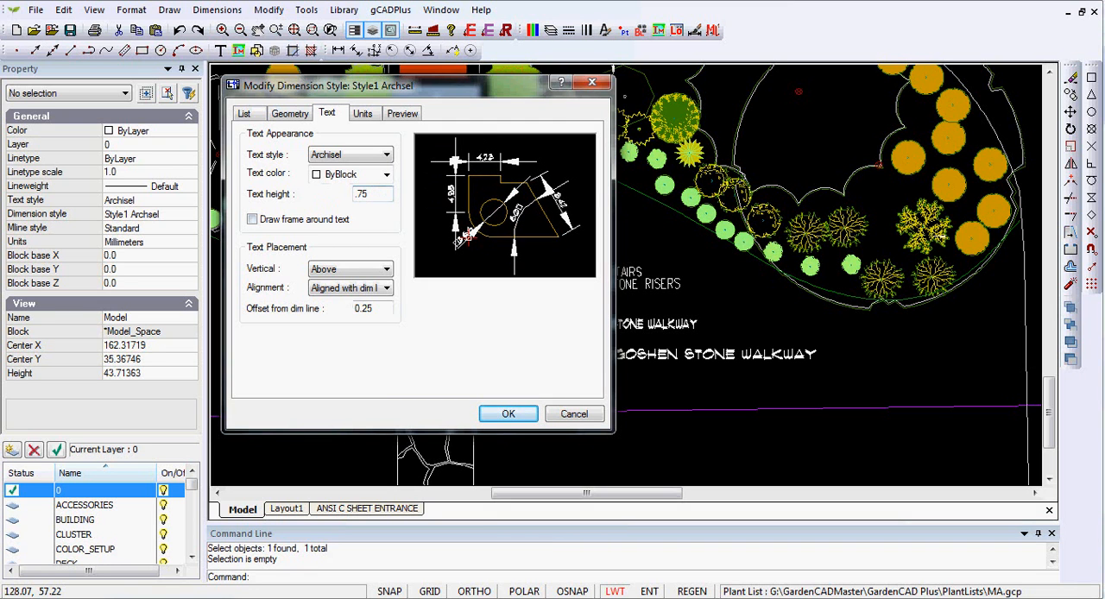
Step: Set the arrow size of Style1 Archsel to .7 and accept the dimension style changes
{"action": "left_click", "coordinate": [290, 114]}
{"action": "double_click", "coordinate": [533, 374]}
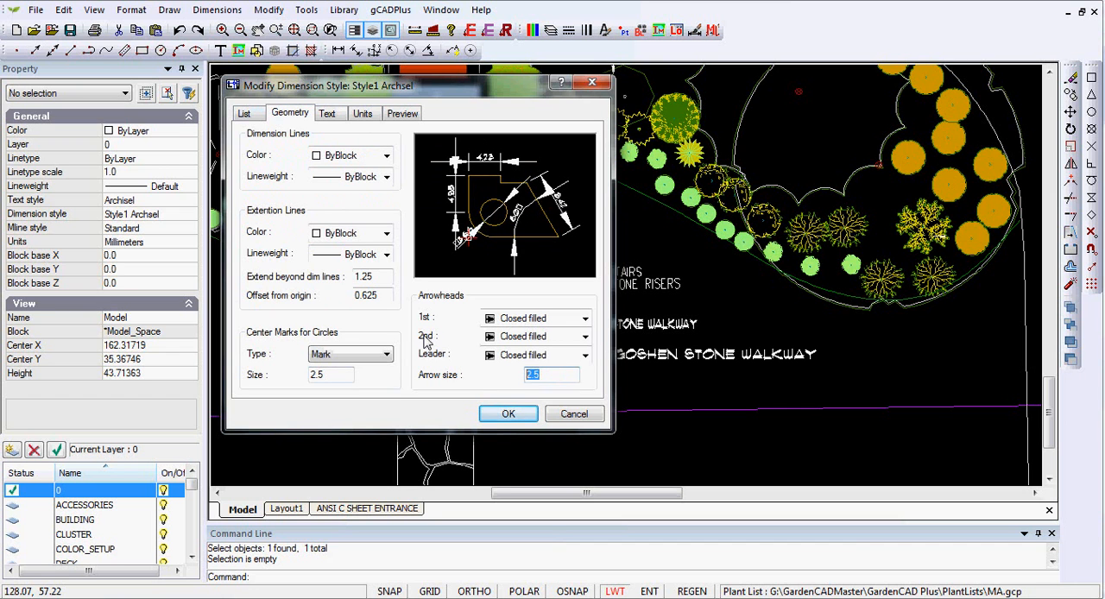
{"action": "key", "text": "BackSpace"}
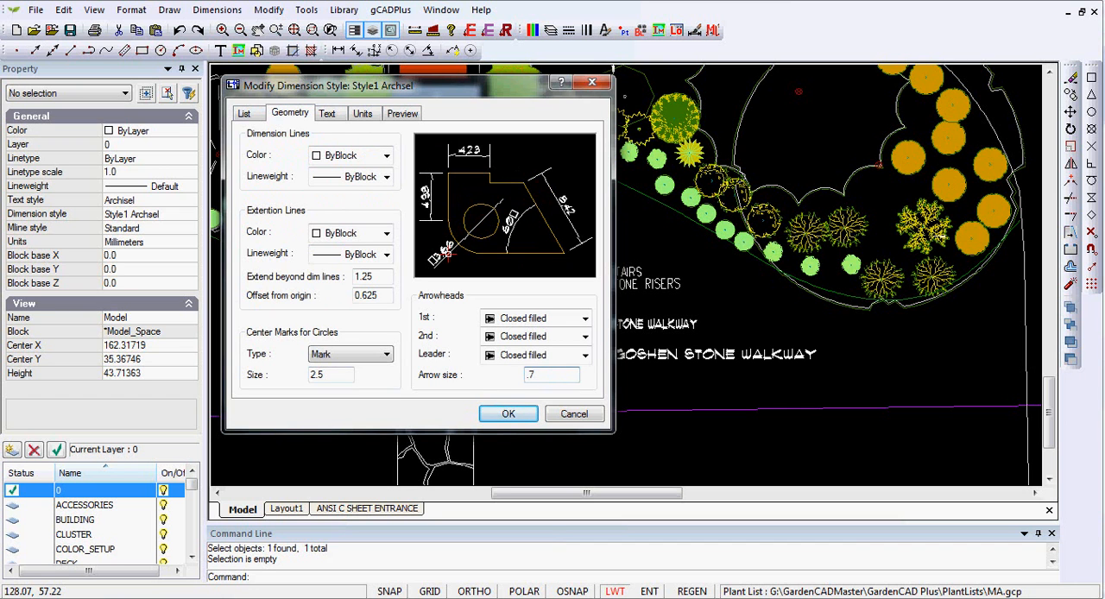
{"action": "key", "text": "Return"}
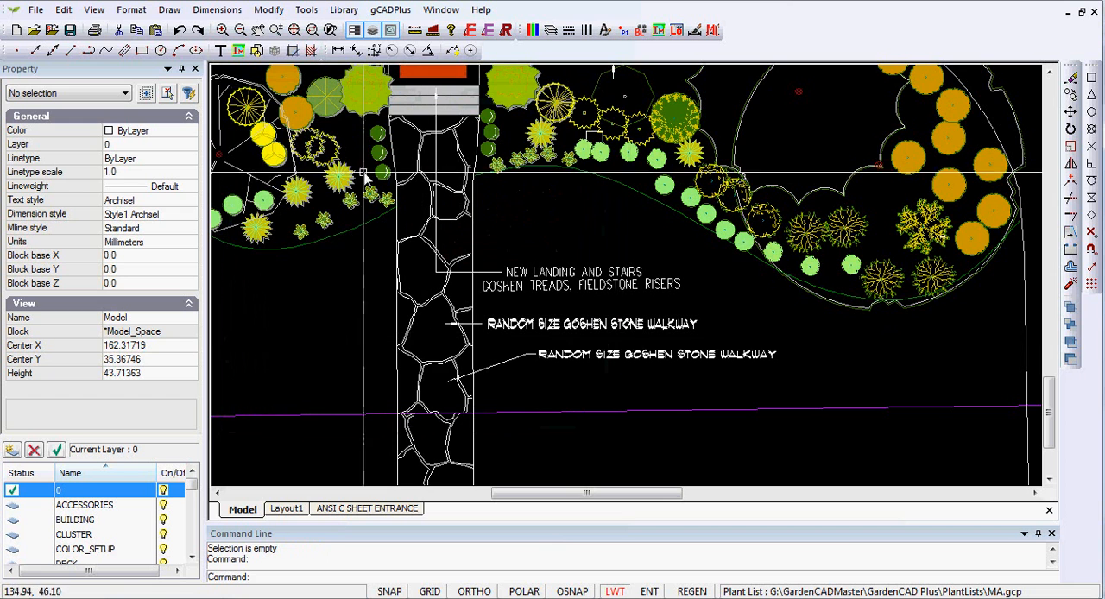
Step: Move the new leader's text closer to the walkway edge, roughly lined up under the old walkway label
{"action": "scroll", "coordinate": [596, 358], "scroll_direction": "up", "scroll_amount": 1}
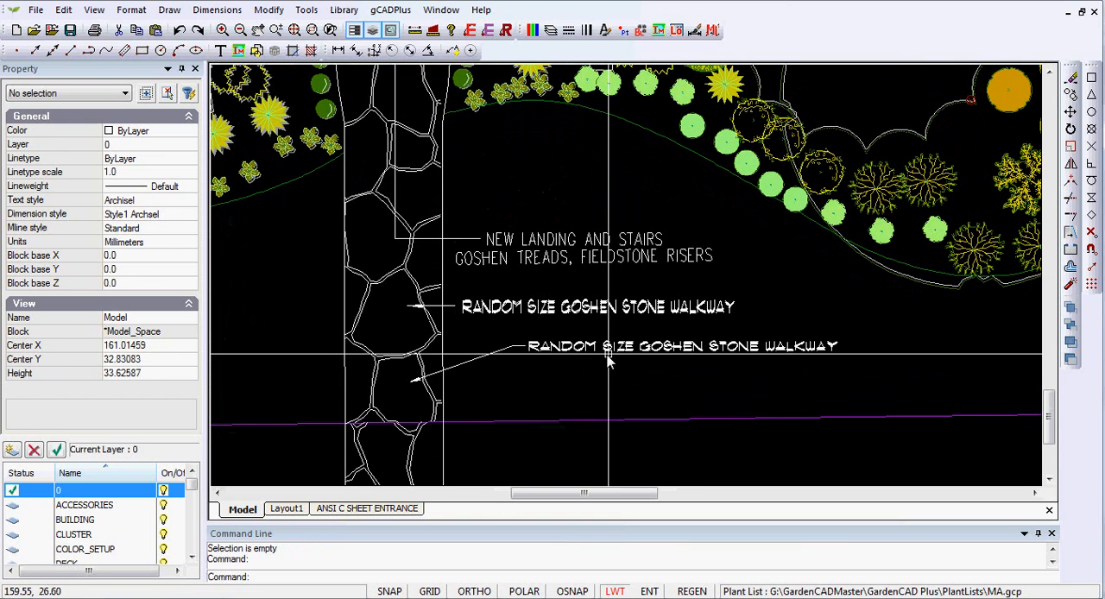
{"action": "left_click", "coordinate": [603, 357]}
{"action": "left_click", "coordinate": [683, 348]}
{"action": "left_click", "coordinate": [632, 356]}
{"action": "key", "text": "Escape"}
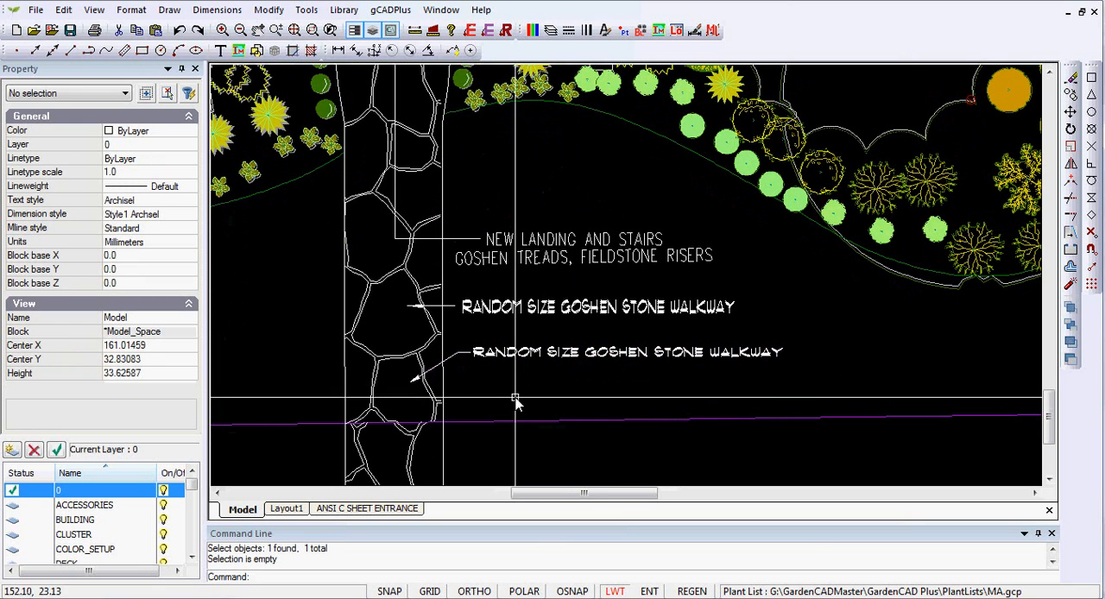
Step: Delete the old RANDOM SIZE GOSHEN STONE WALKWAY text above the new leader
{"action": "scroll", "coordinate": [530, 393], "scroll_direction": "up", "scroll_amount": 2}
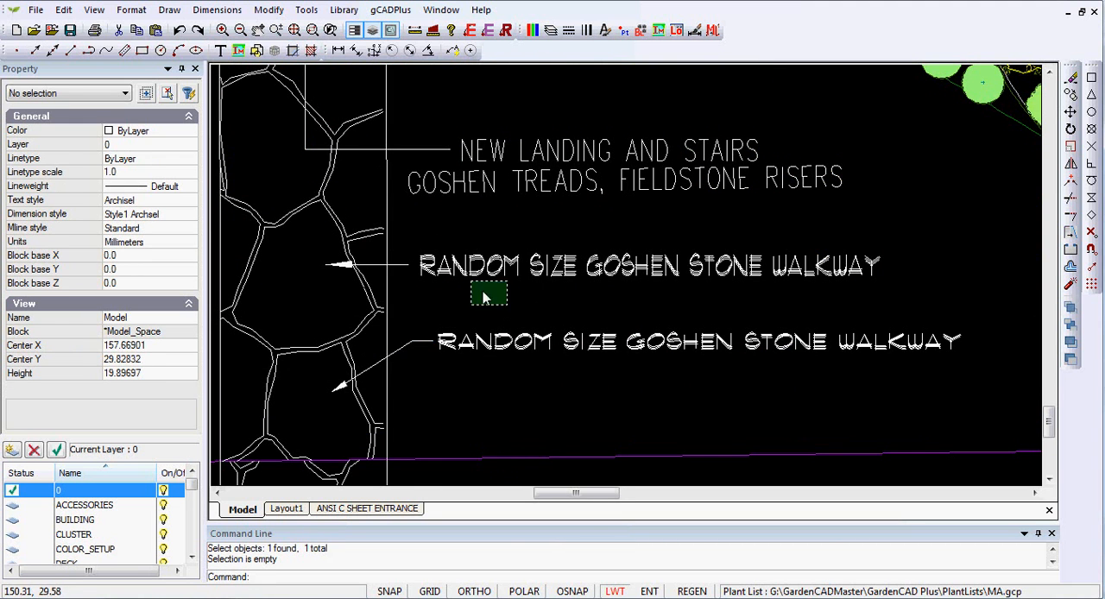
{"action": "left_click", "coordinate": [431, 243]}
{"action": "key", "text": "Delete"}
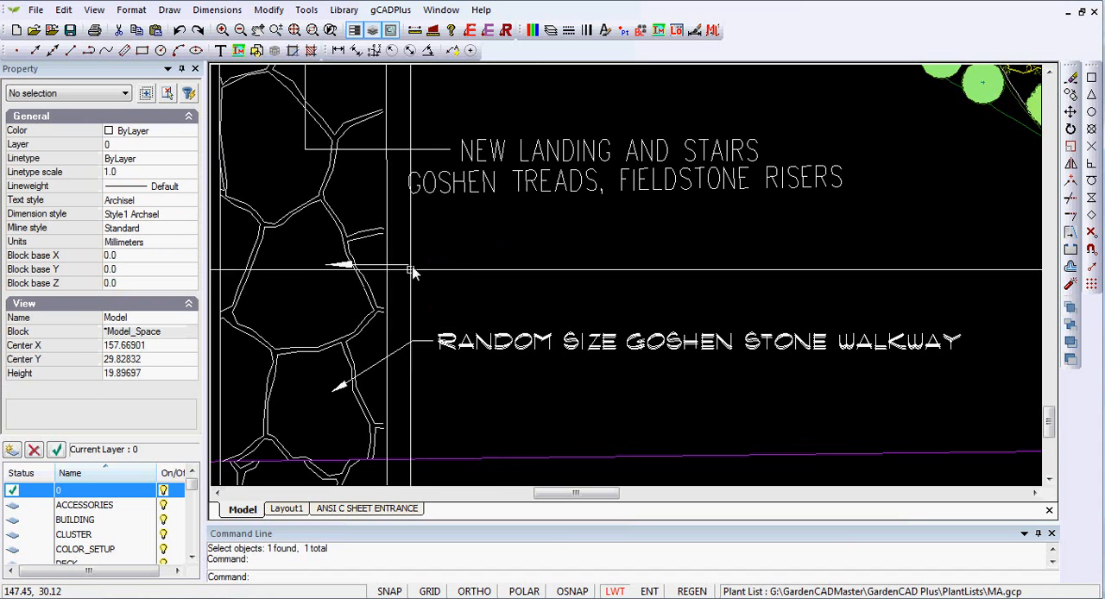
Step: Erase the old walkway label's remaining leader line and its filled arrowhead
{"action": "left_click", "coordinate": [380, 268]}
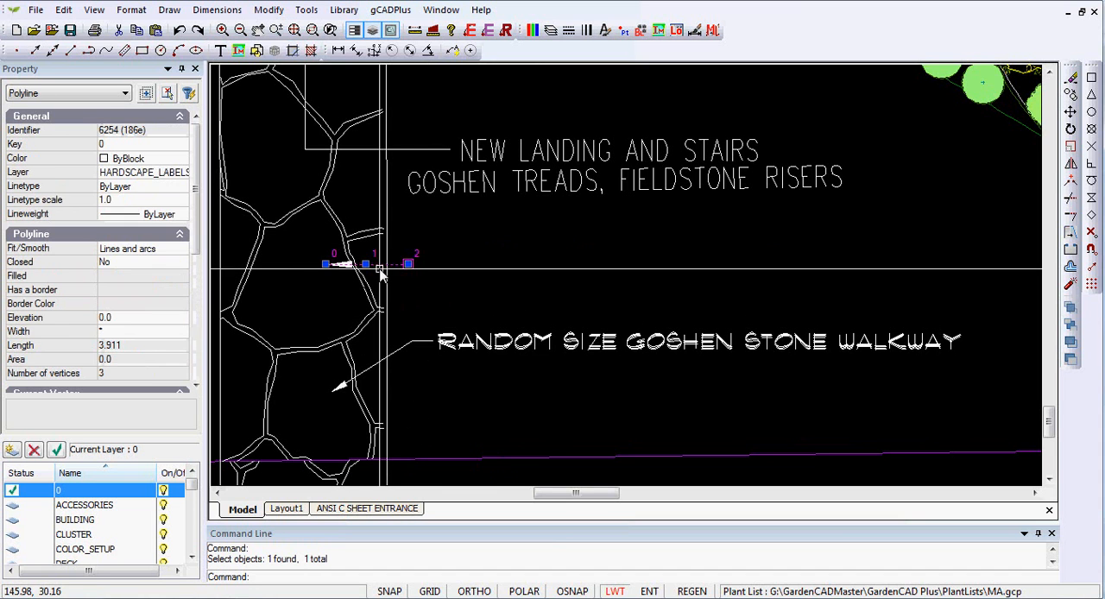
{"action": "right_click", "coordinate": [556, 247]}
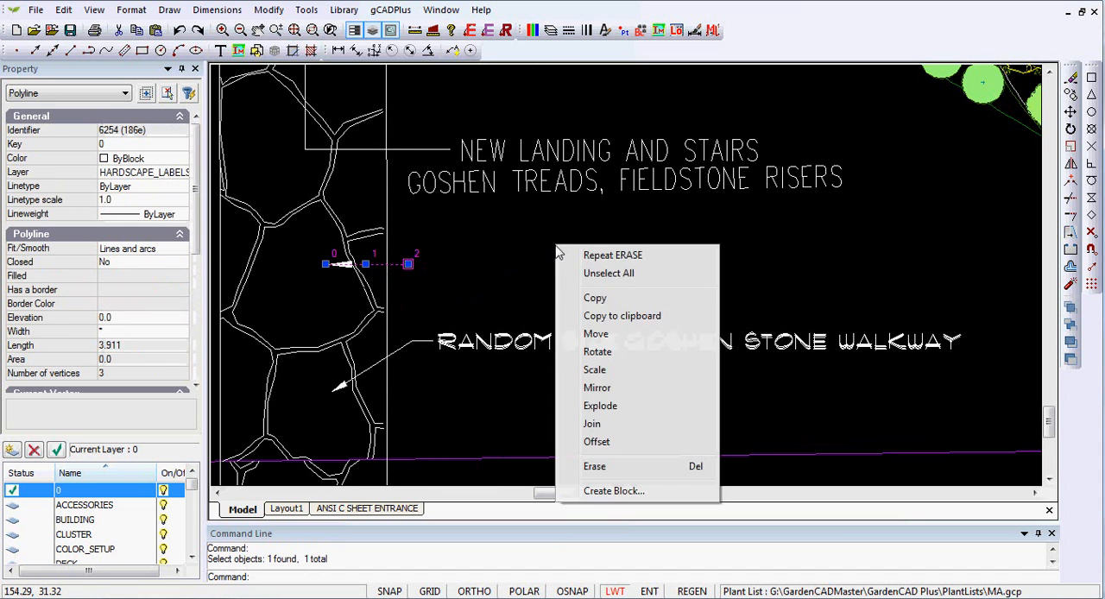
{"action": "left_click", "coordinate": [600, 465]}
{"action": "left_click_drag", "start_coordinate": [312, 230], "coordinate": [359, 299]}
{"action": "right_click", "coordinate": [474, 282]}
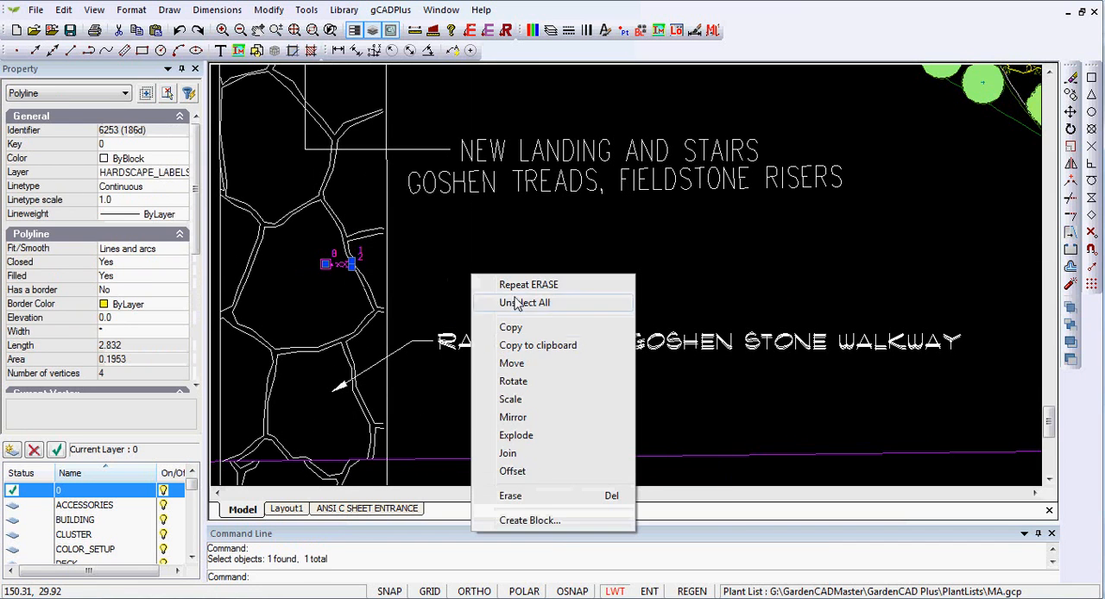
{"action": "left_click", "coordinate": [510, 497]}
{"action": "scroll", "coordinate": [496, 273], "scroll_direction": "down", "scroll_amount": 3}
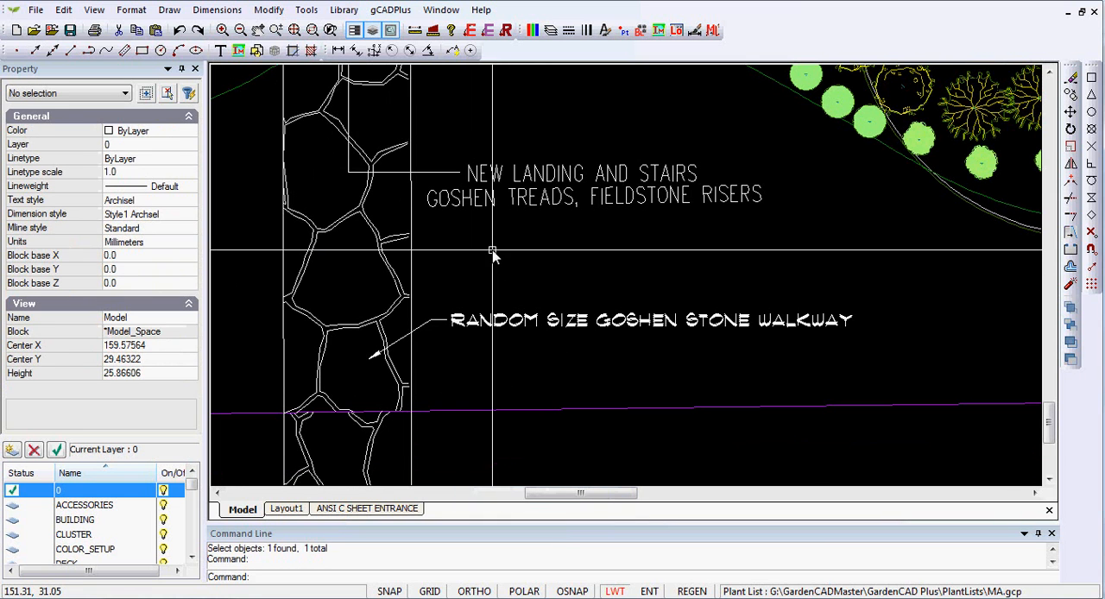